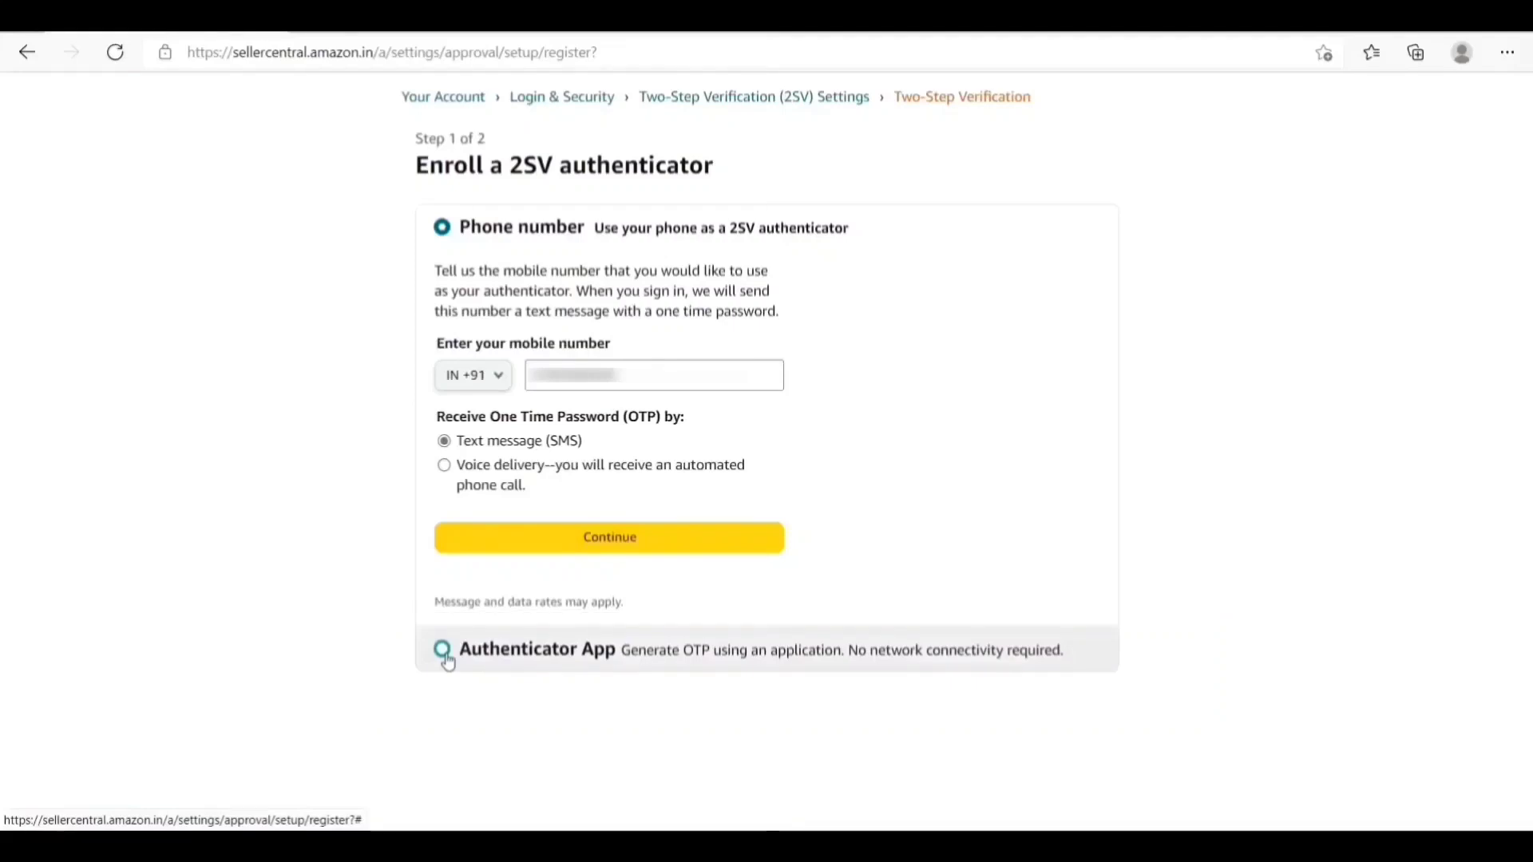
- Enroll the mobile number as the 2SV authenticator with text message codes and turn on Two-Step Verification
left_click(591, 537)
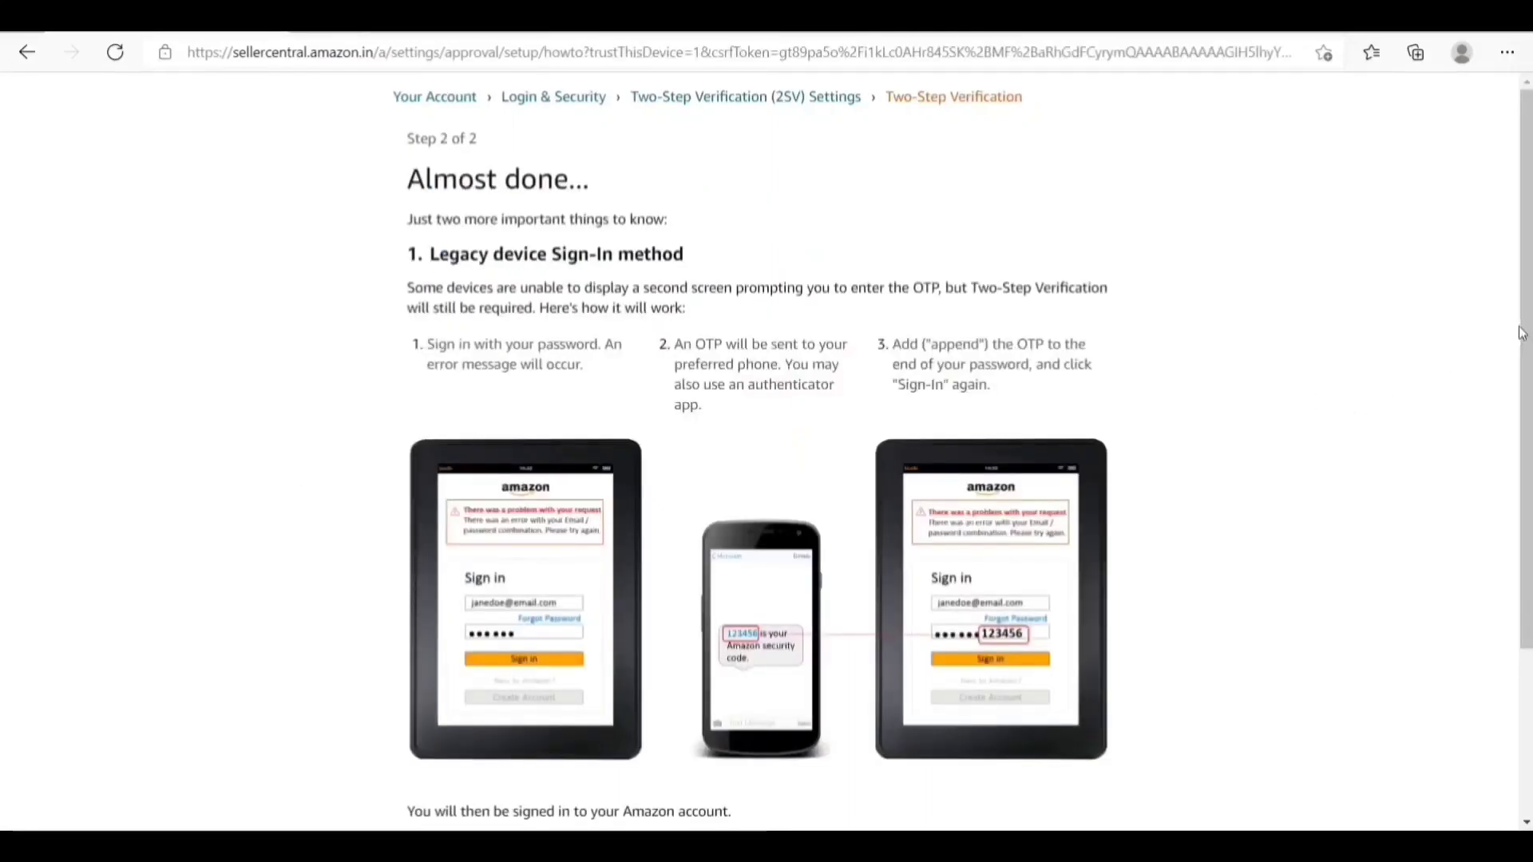
left_click_drag(1525, 333, 1523, 546)
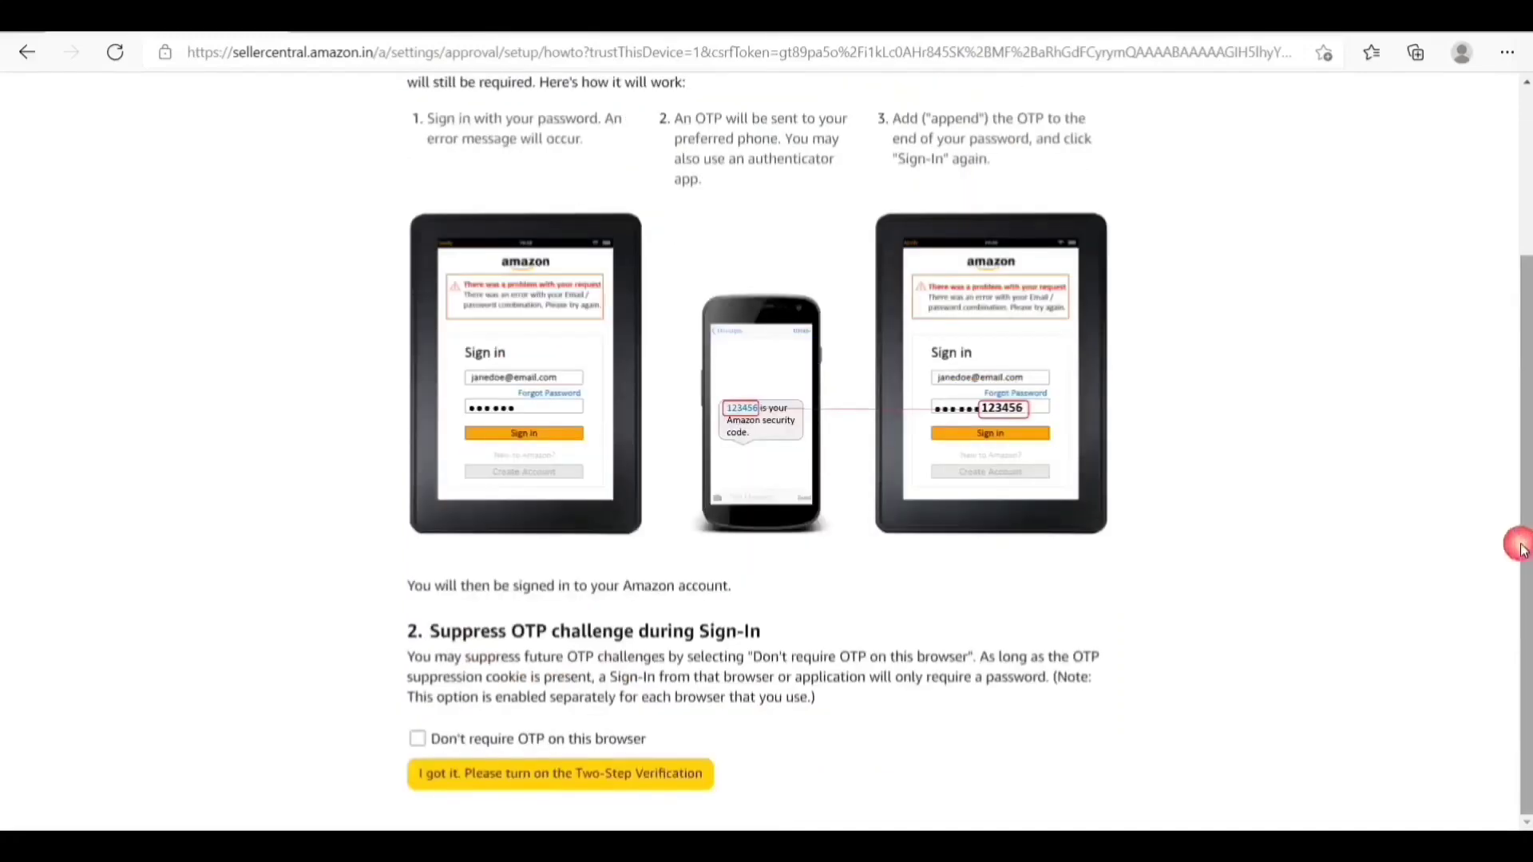
left_click(416, 738)
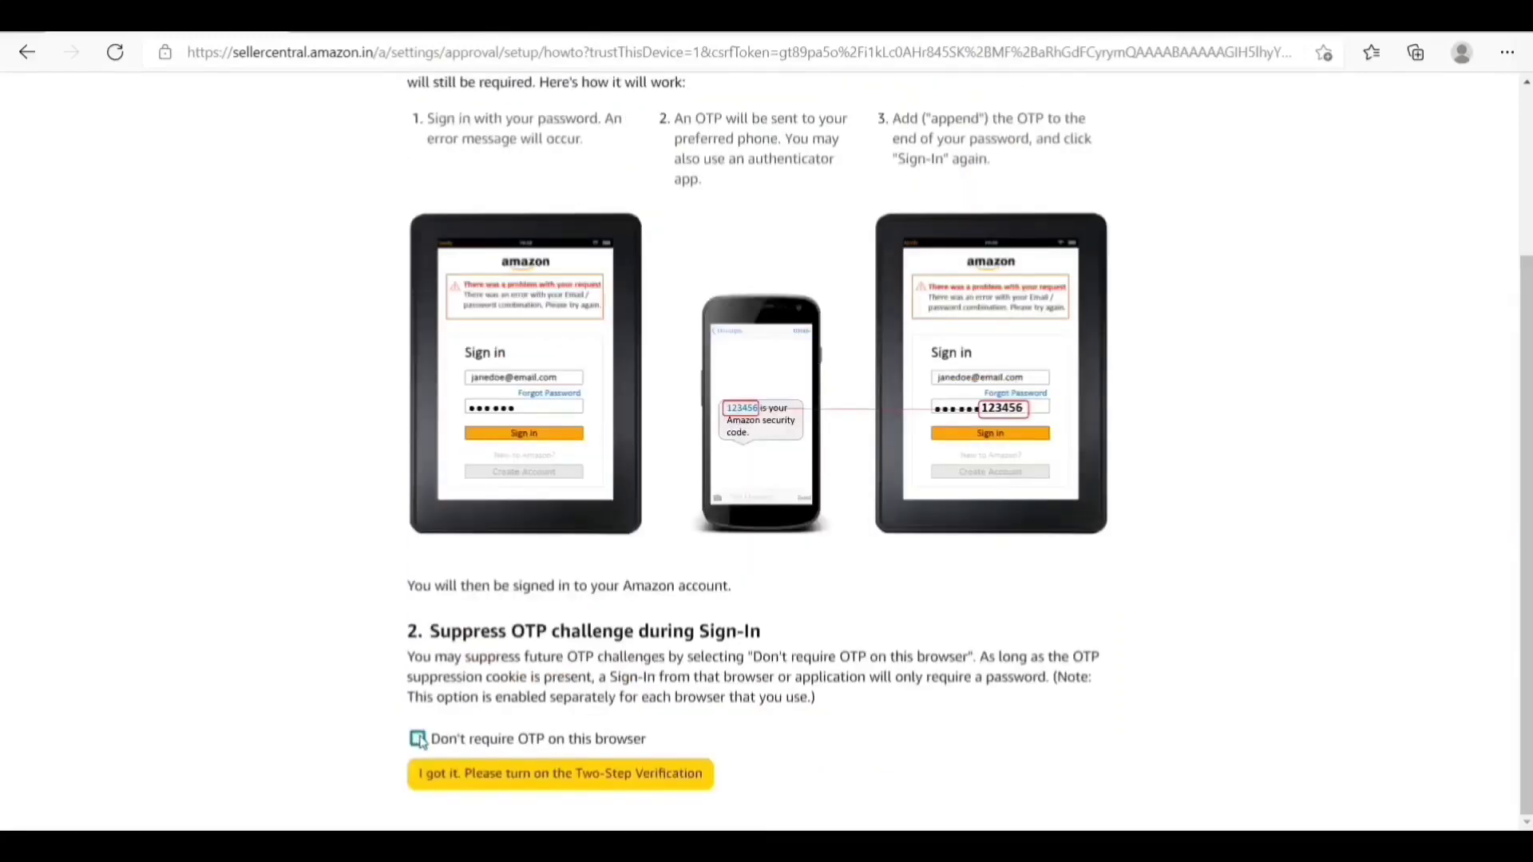
left_click(416, 739)
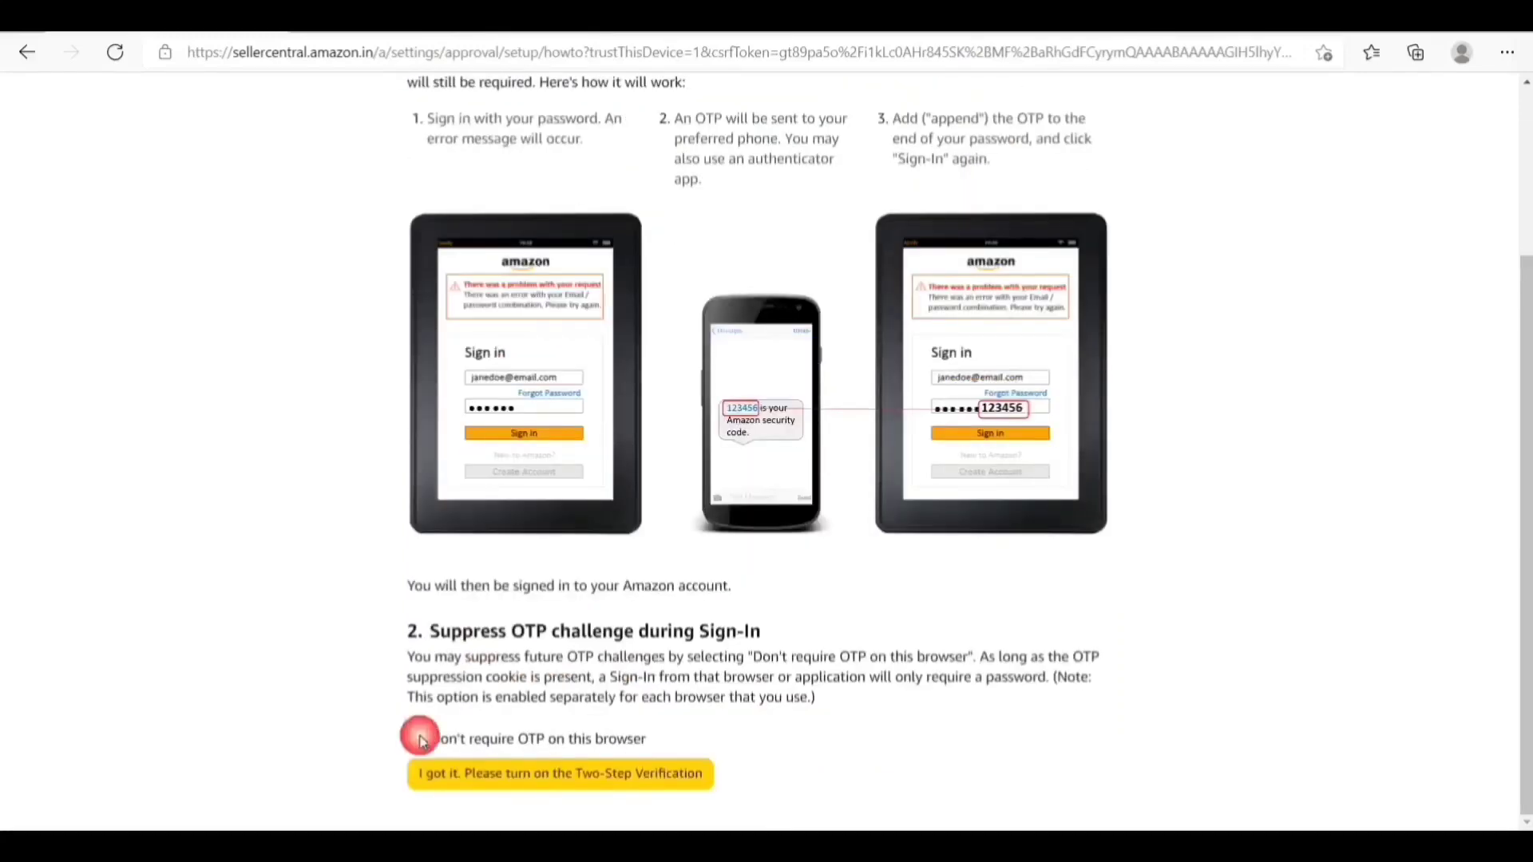
left_click(482, 780)
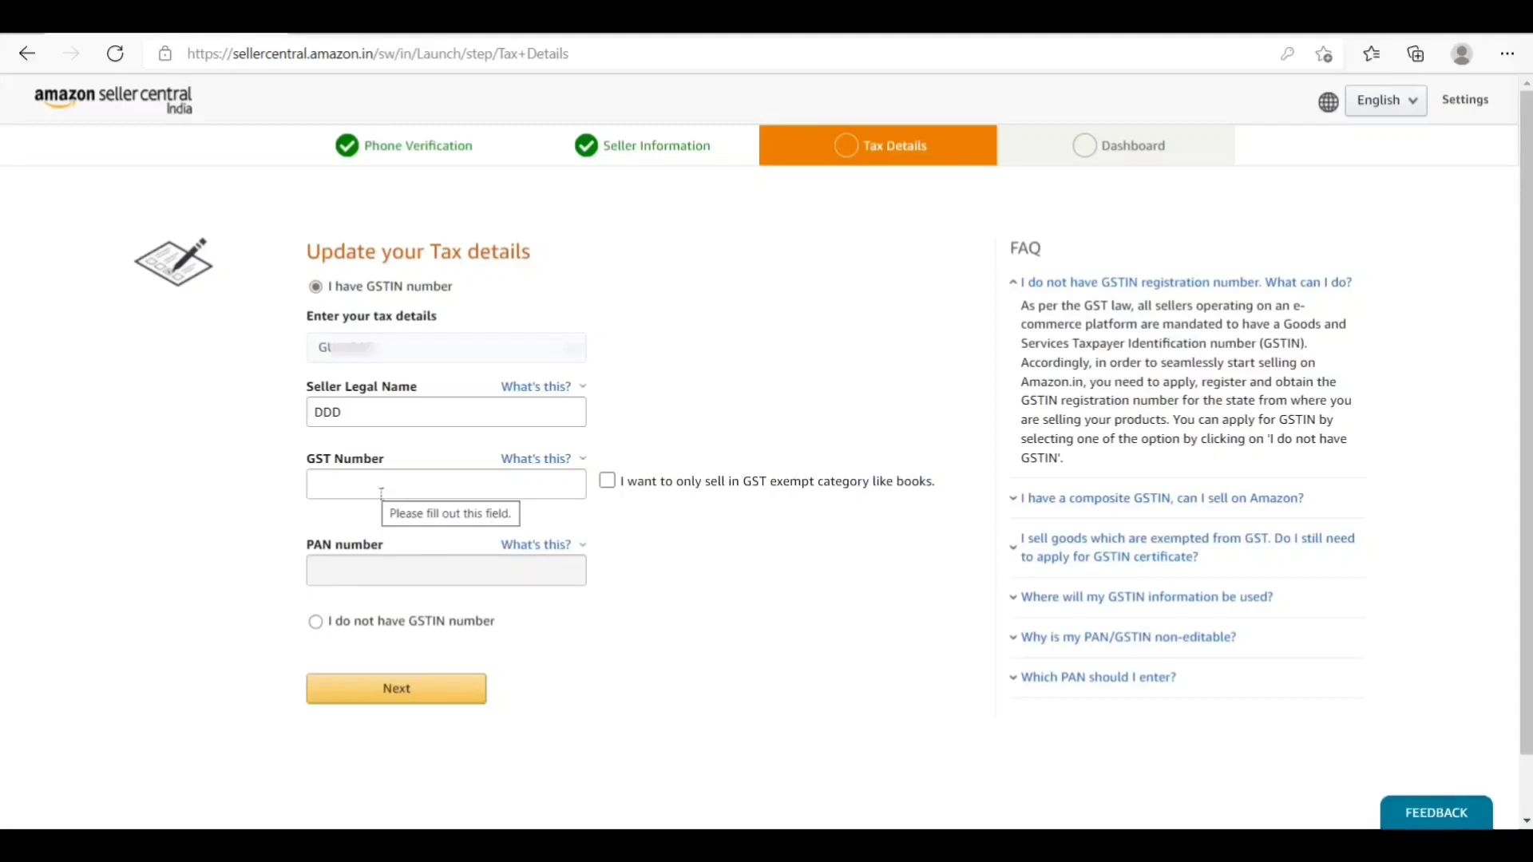
- Submit the tax details with "I have GSTIN number" selected and the option to sell only in GST exempt categories cleared
left_click(602, 486)
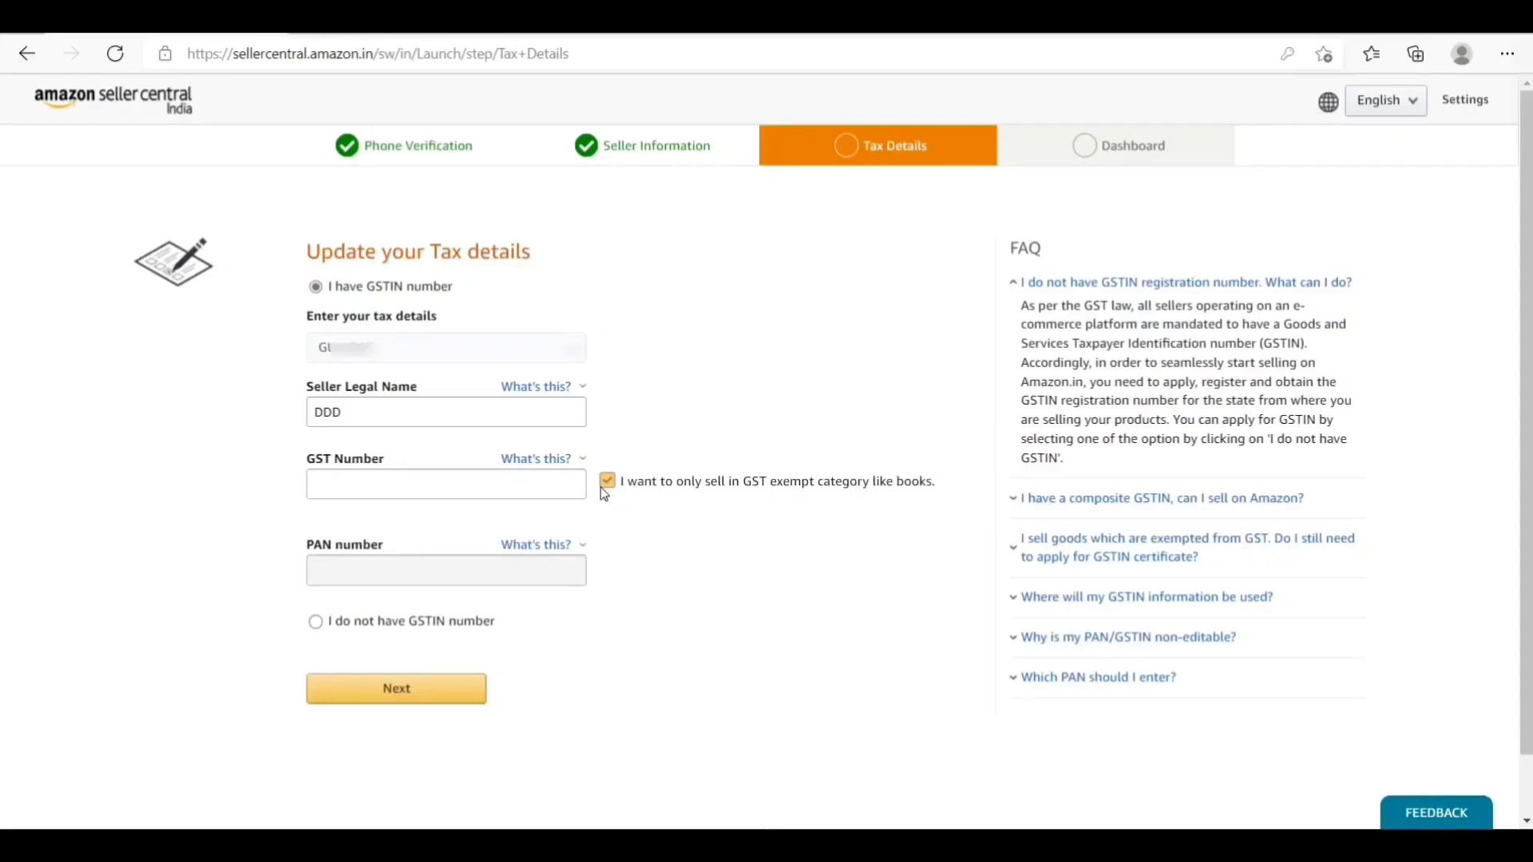
left_click(603, 487)
left_click(410, 687)
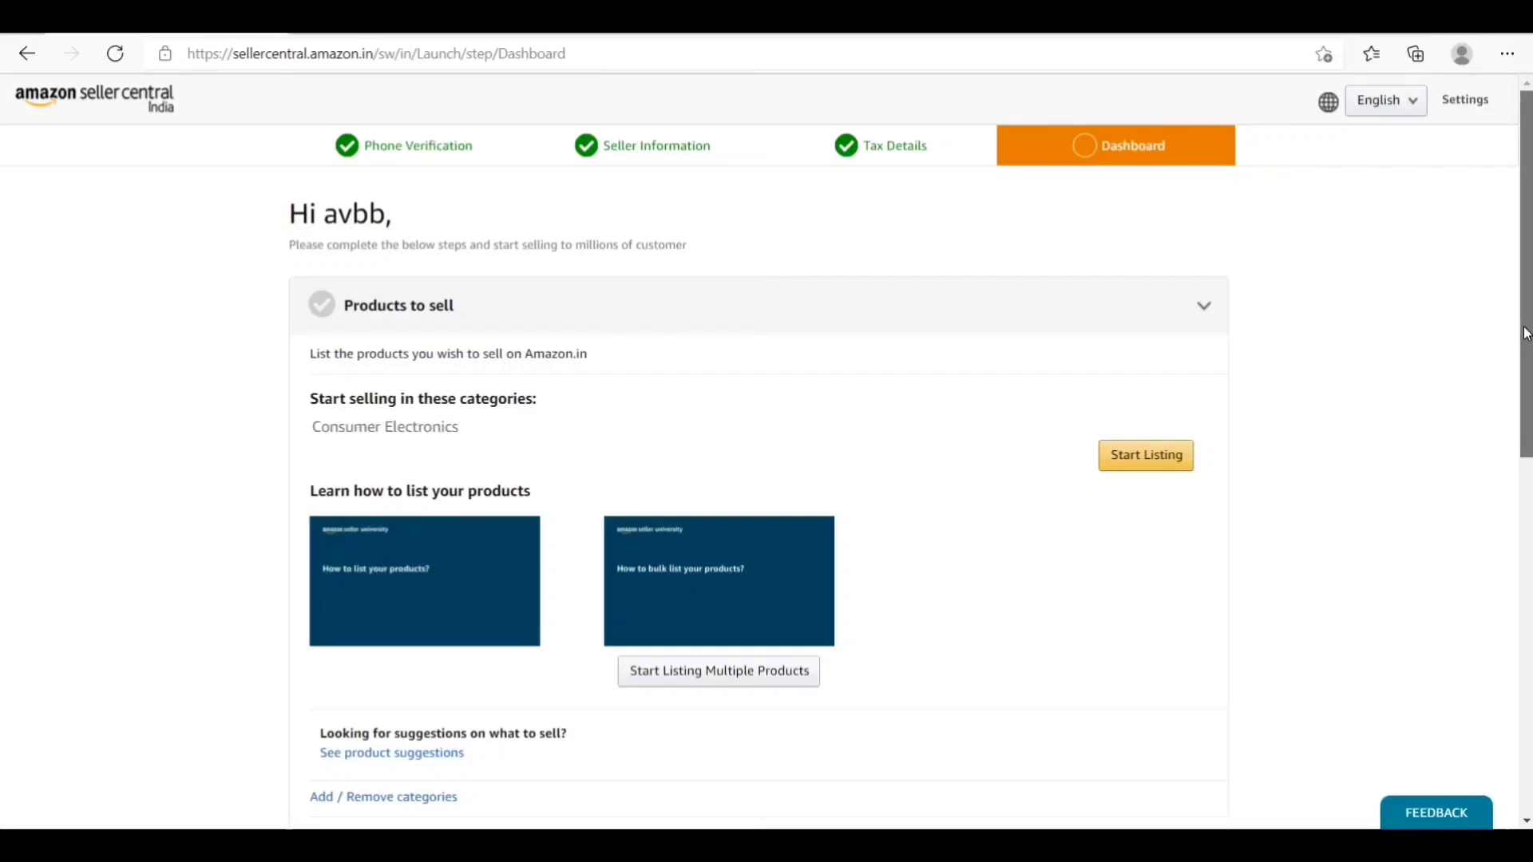
- Set the shipping fee details to Offer free Shipping and save them
left_click_drag(1527, 334, 1528, 640)
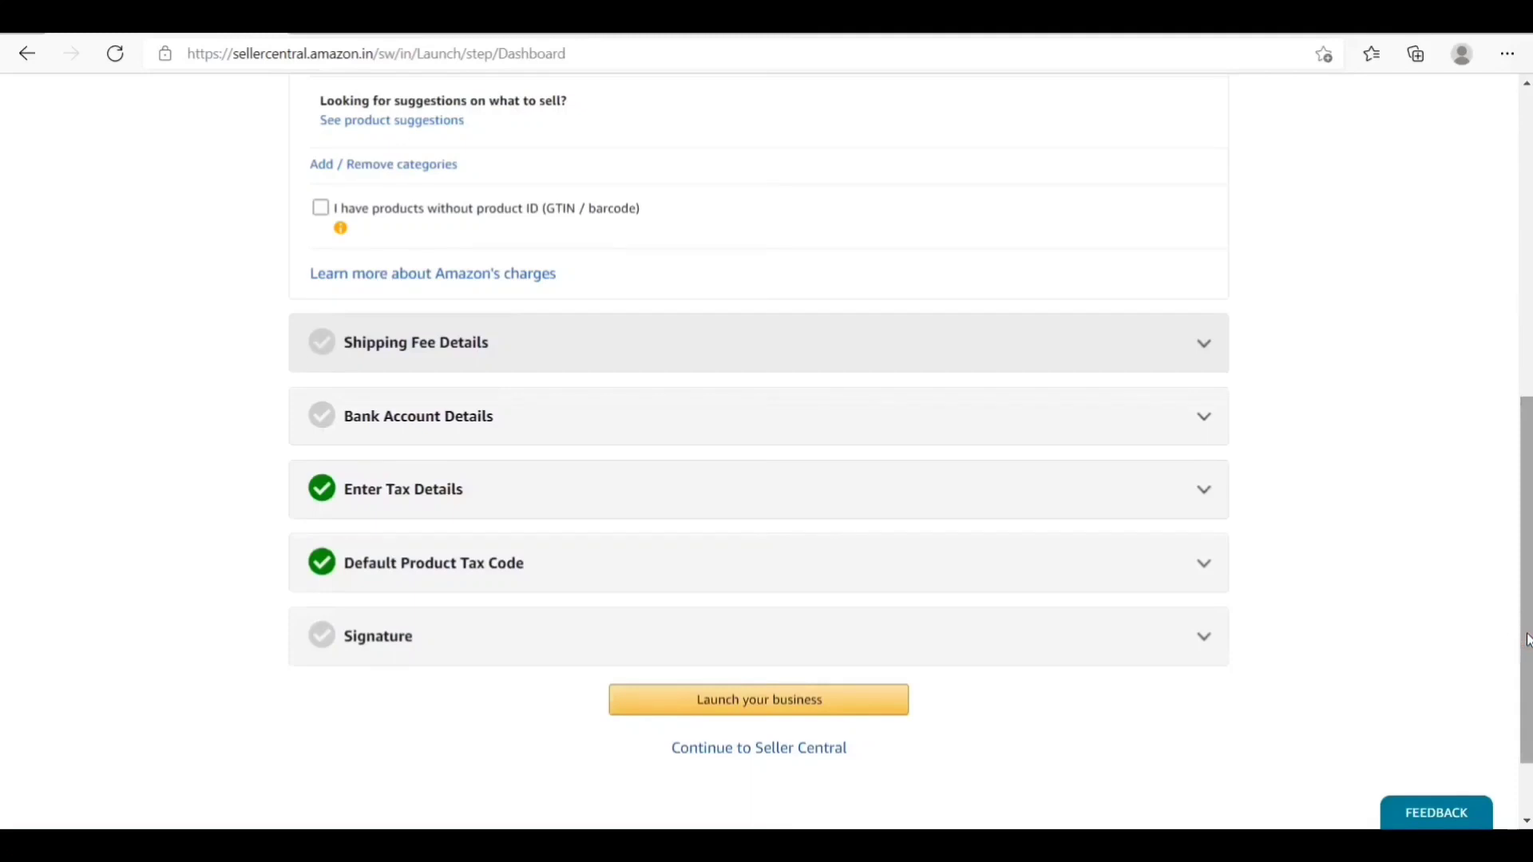
scroll(699, 611, "up", 1)
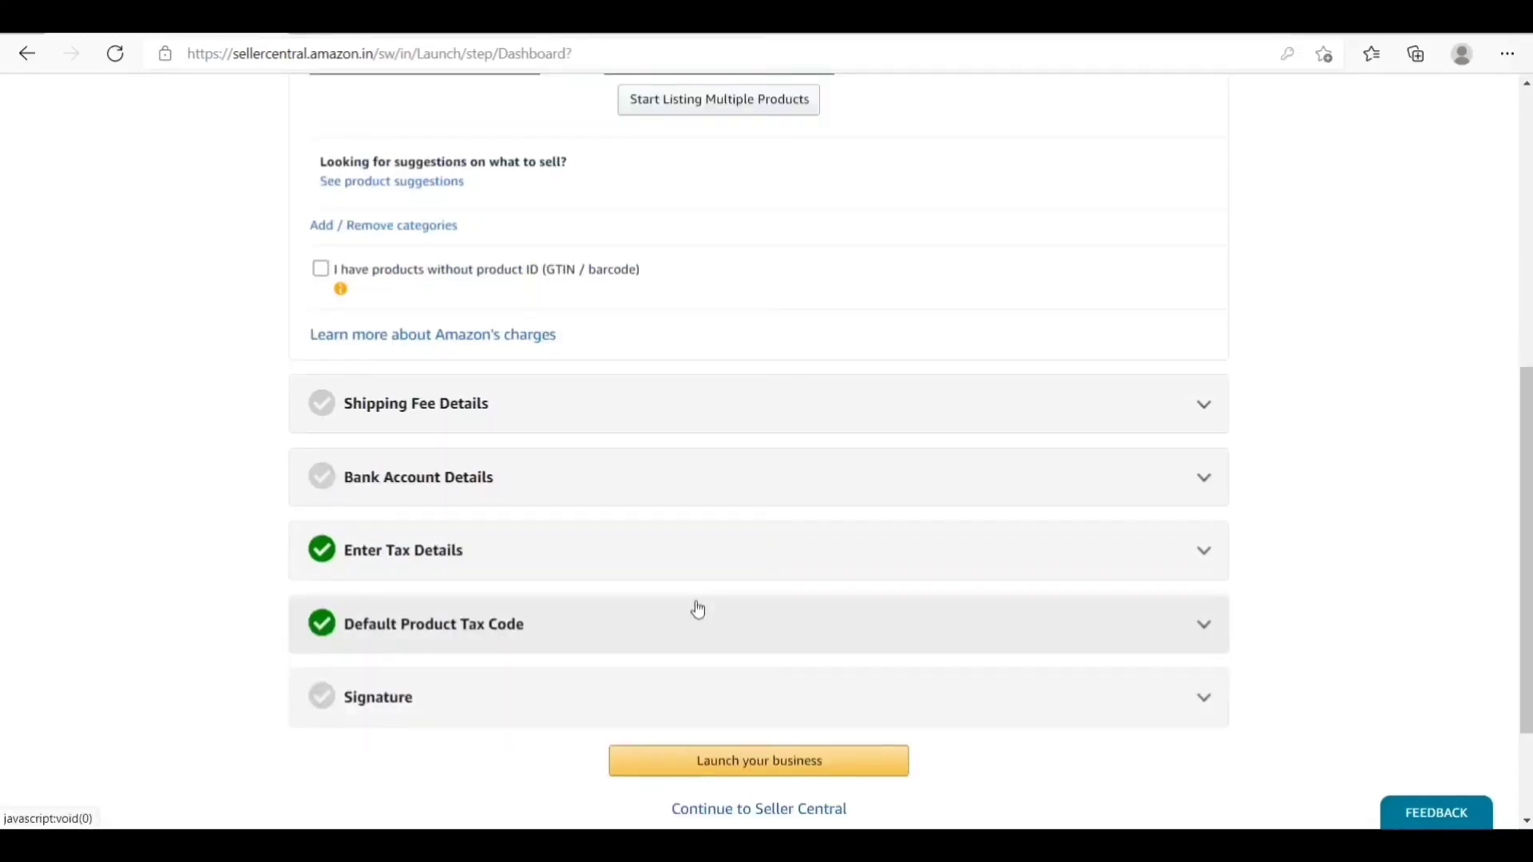
left_click(695, 426)
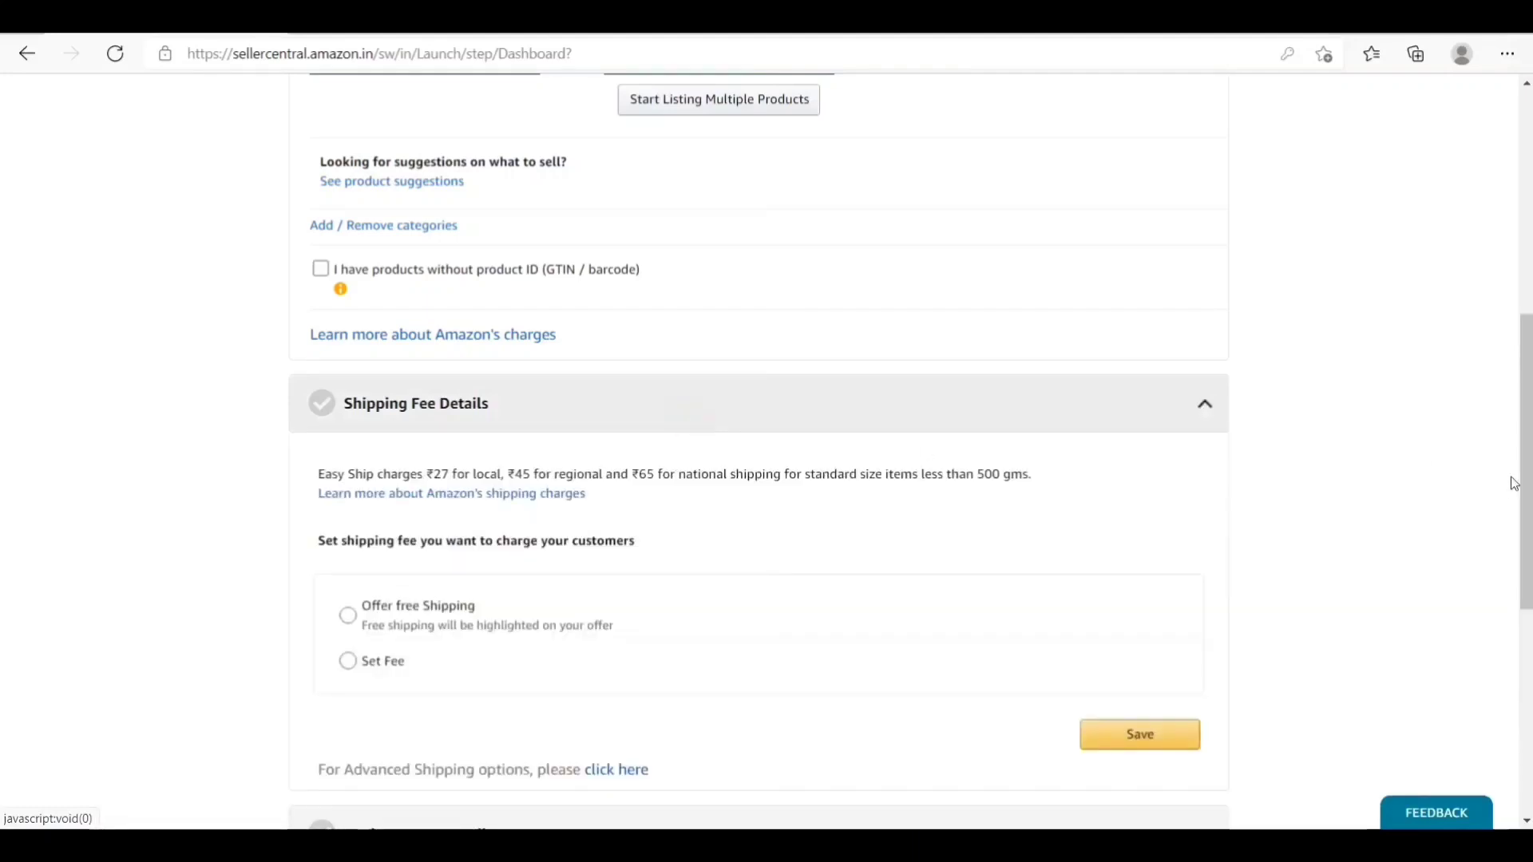
left_click_drag(1526, 470, 1527, 519)
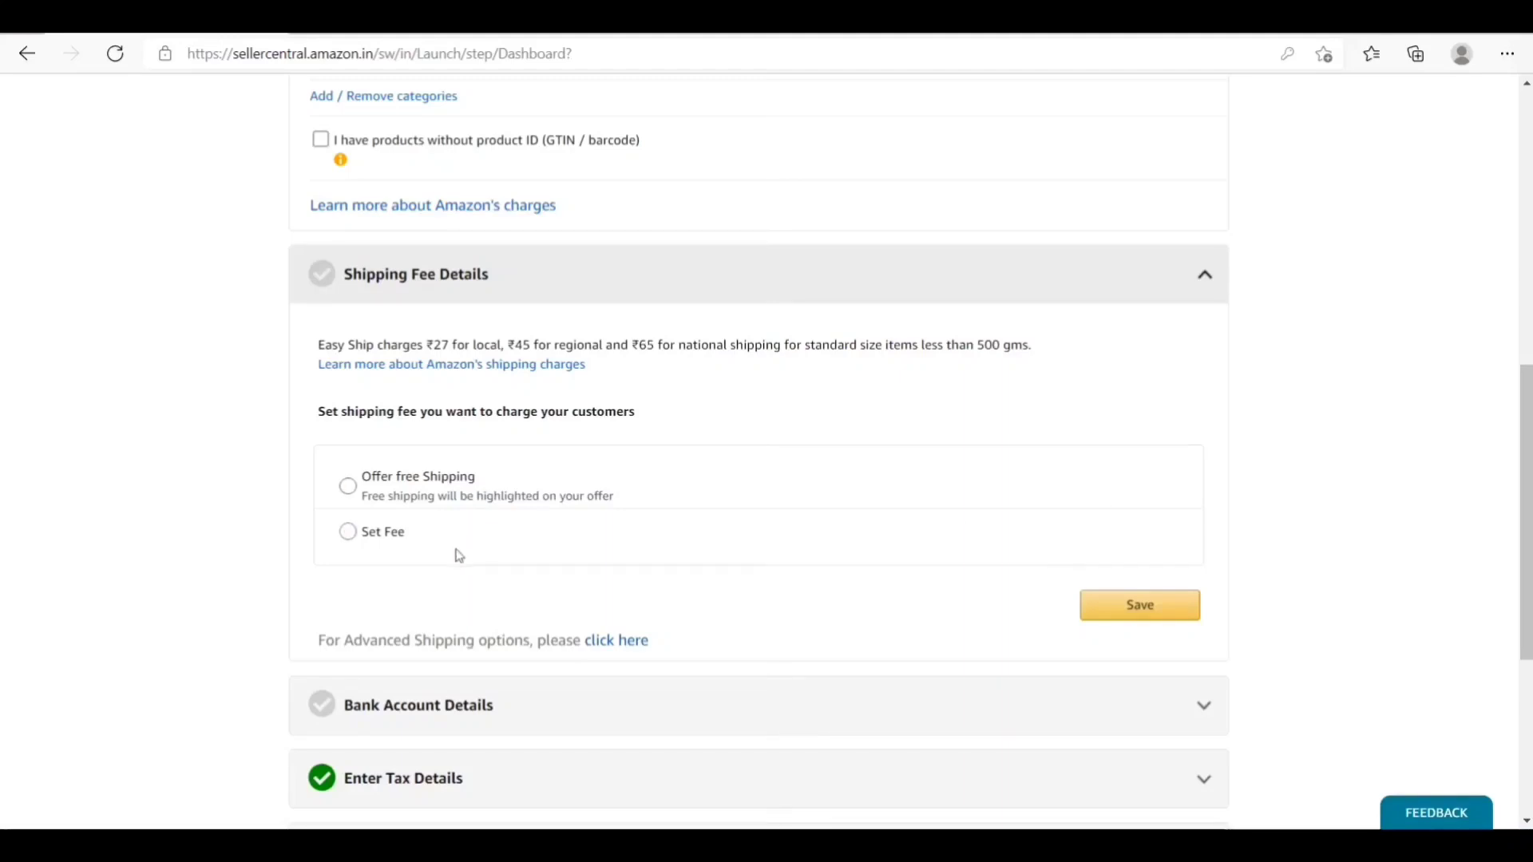
left_click(348, 536)
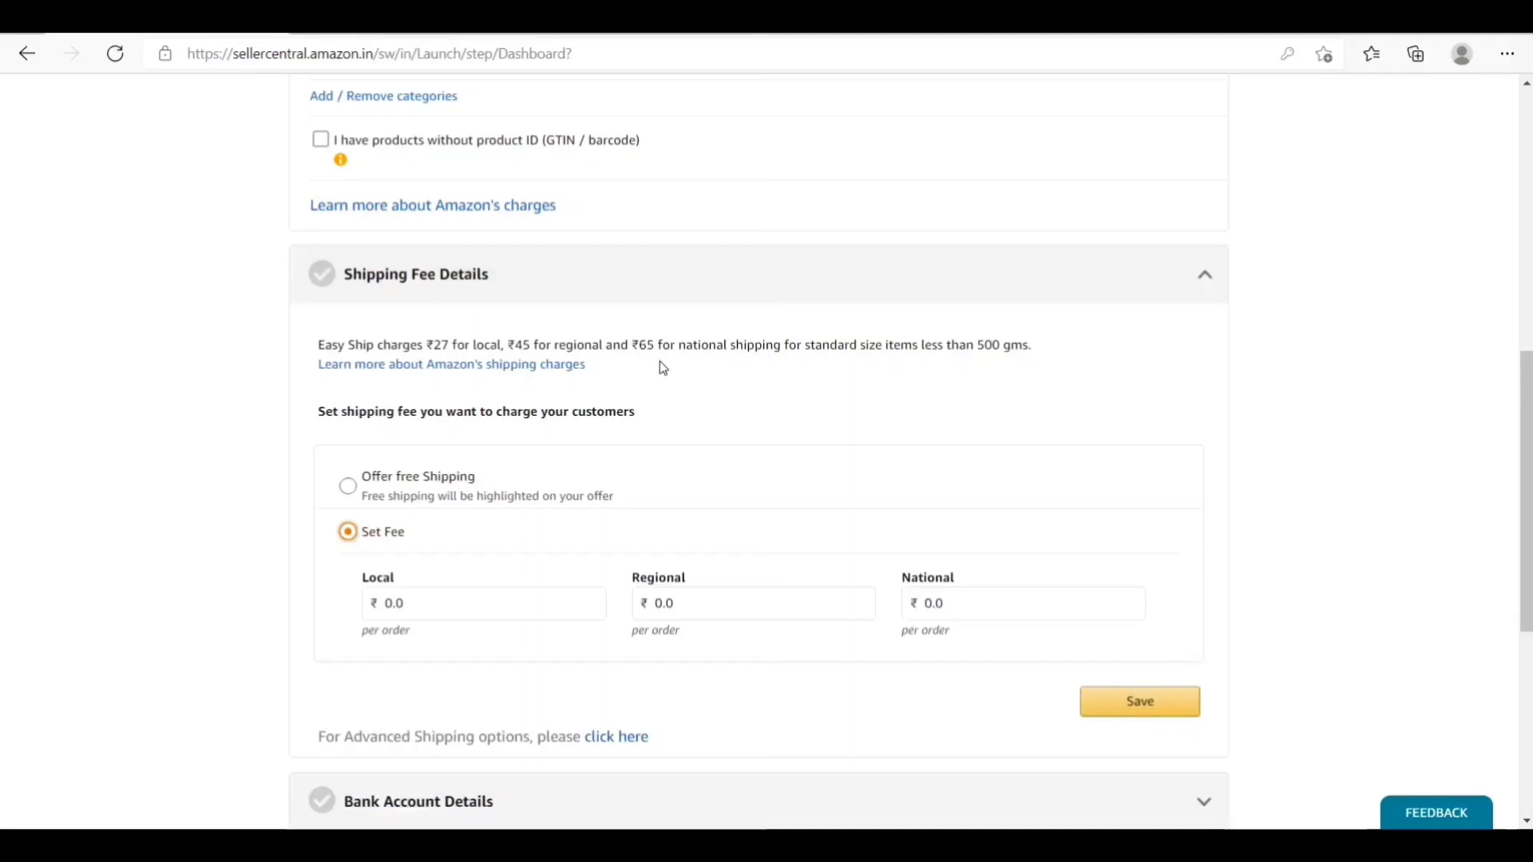
left_click(351, 489)
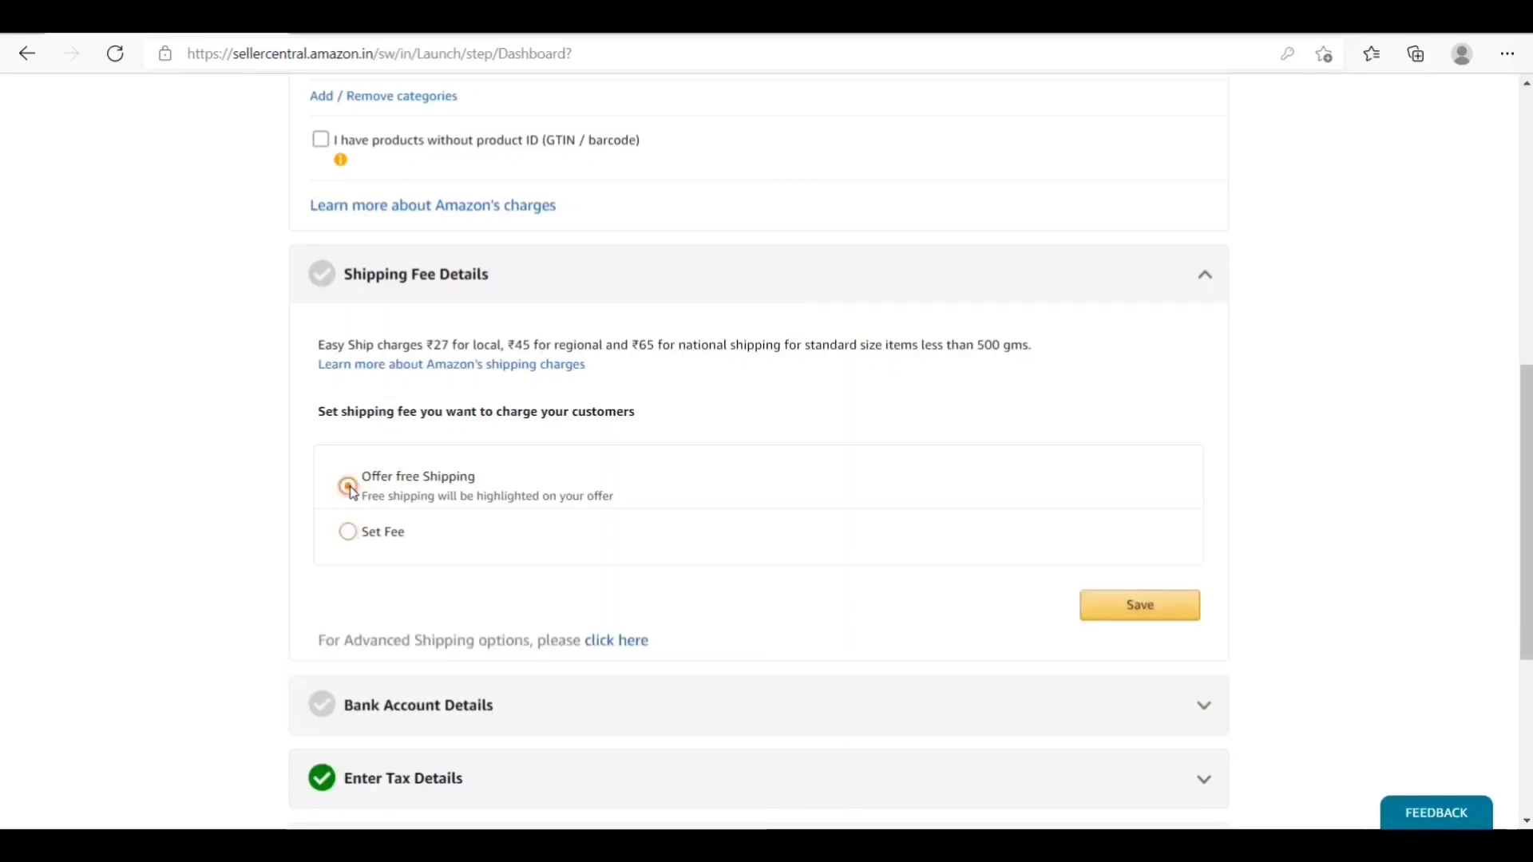
left_click(1108, 610)
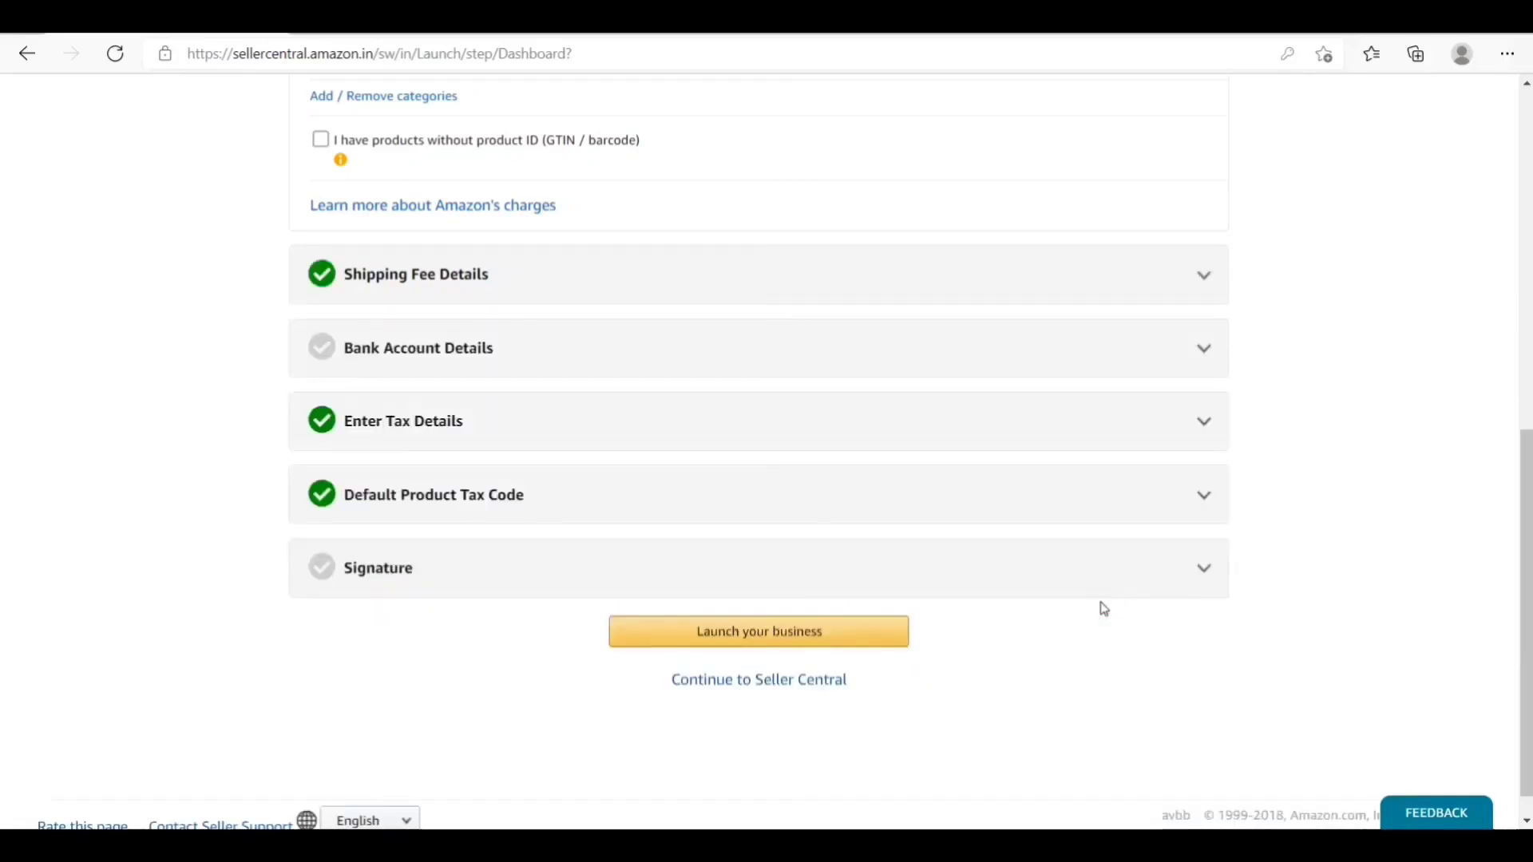
- Complete the bank account details, including account type and account number, and answer Yes to having an IFSC code
left_click(434, 366)
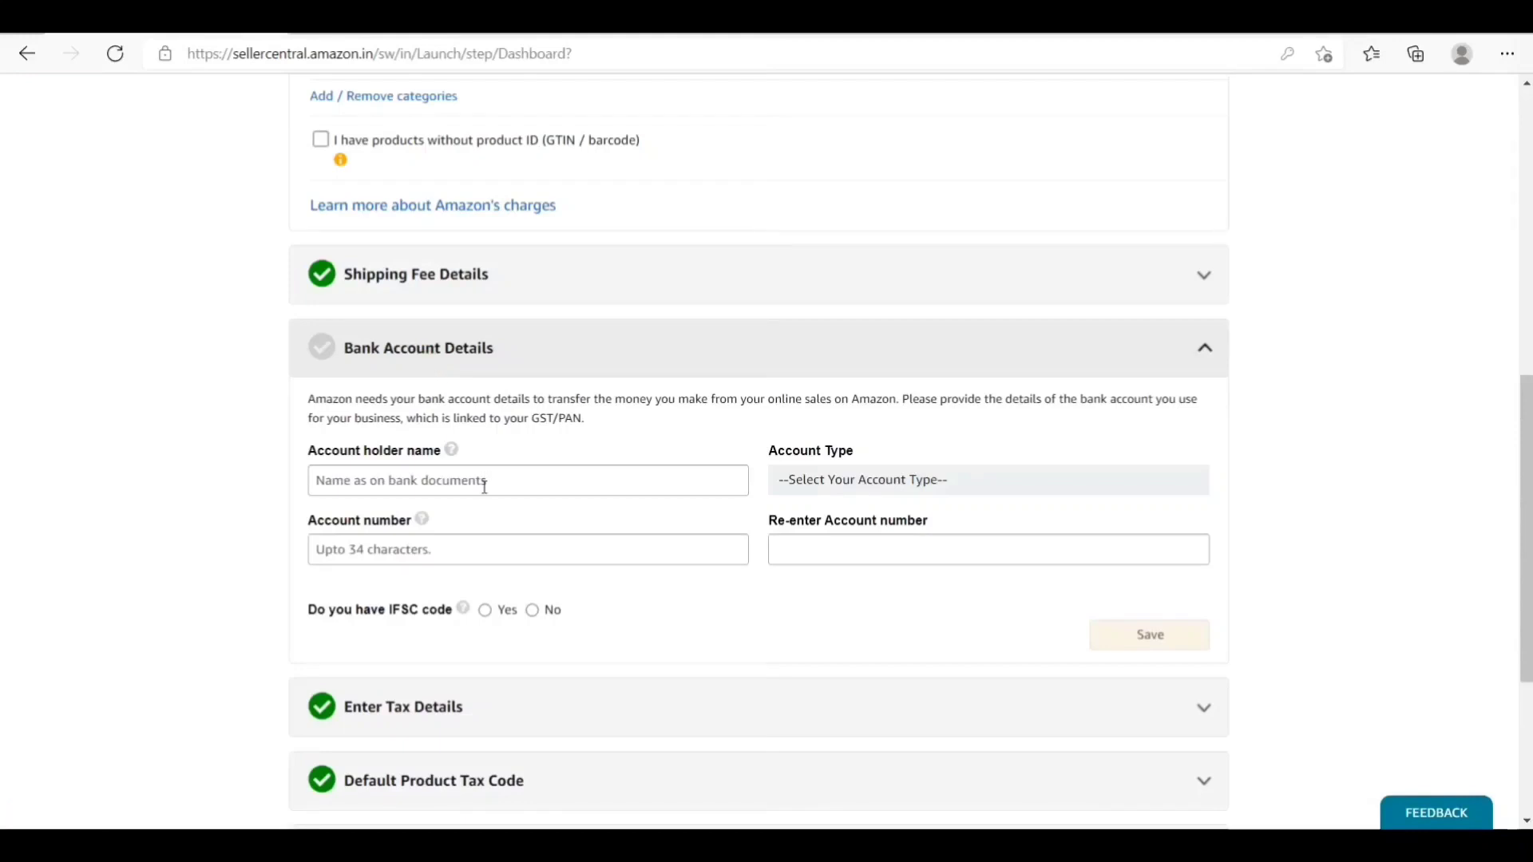
left_click(886, 502)
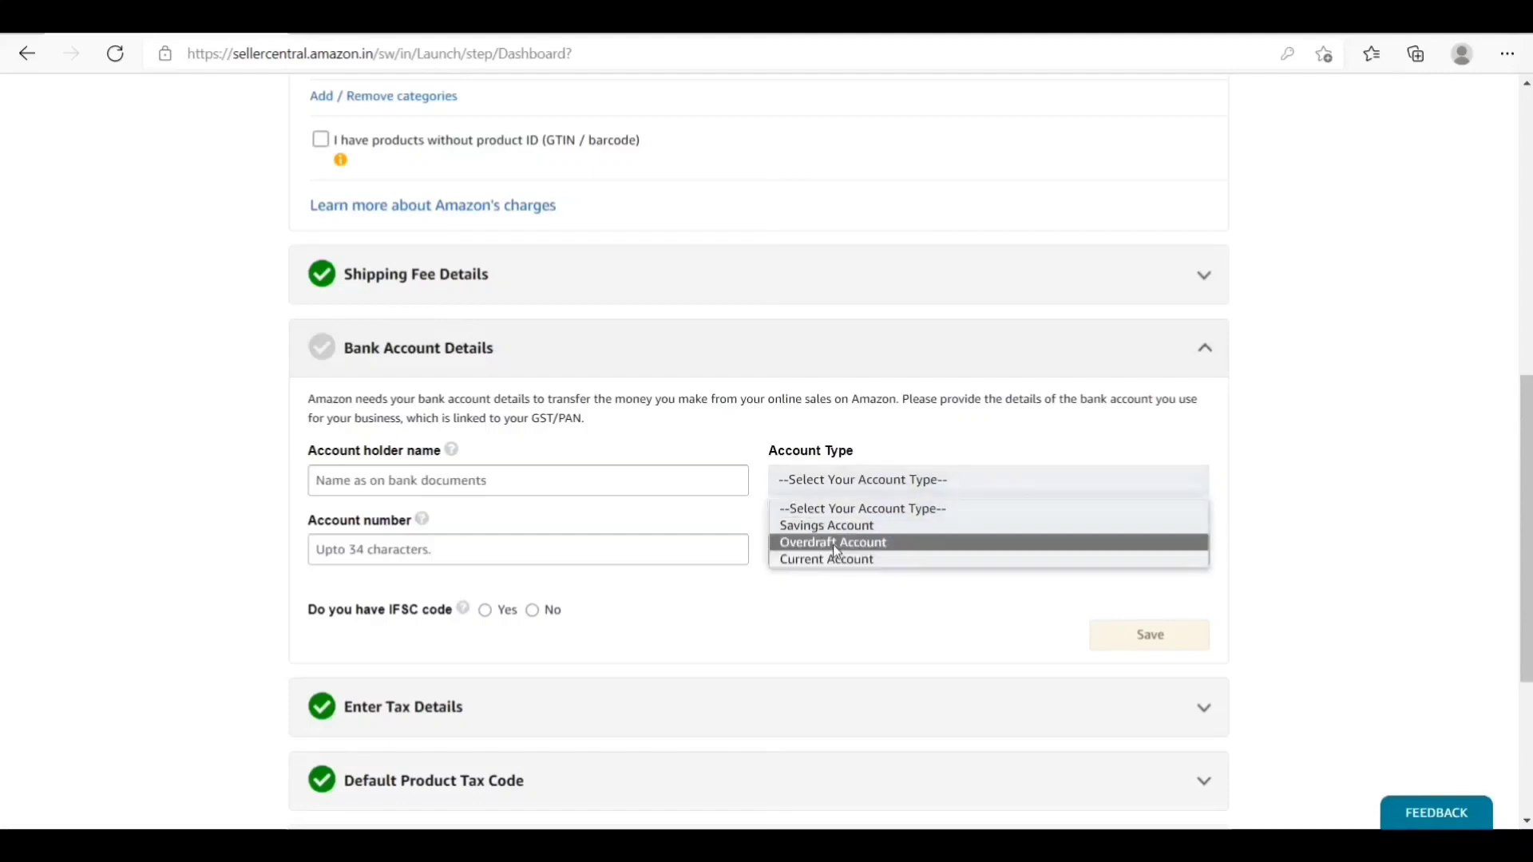
left_click(555, 558)
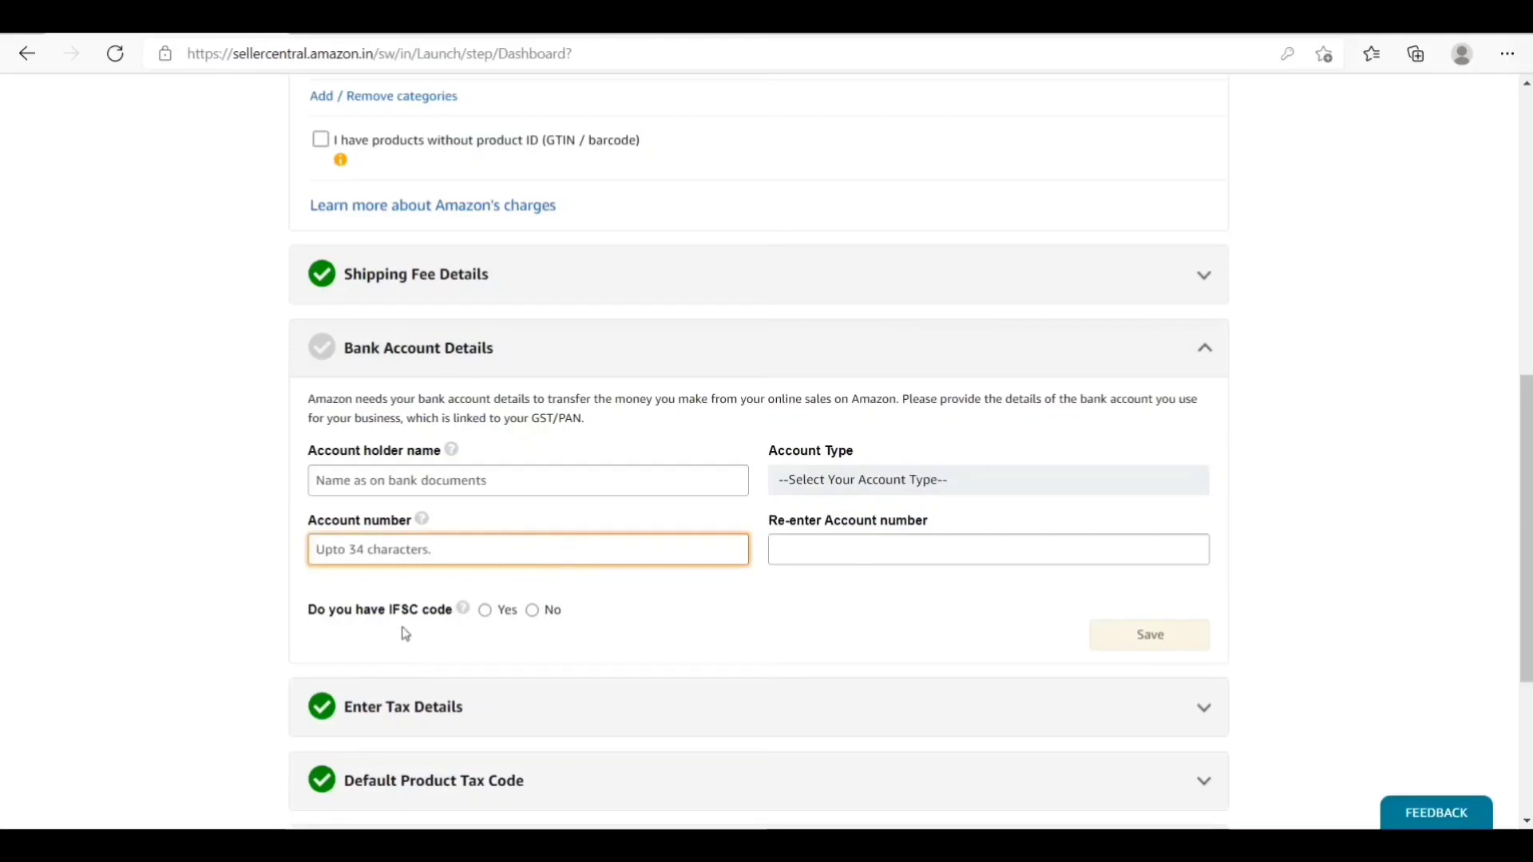
left_click(484, 615)
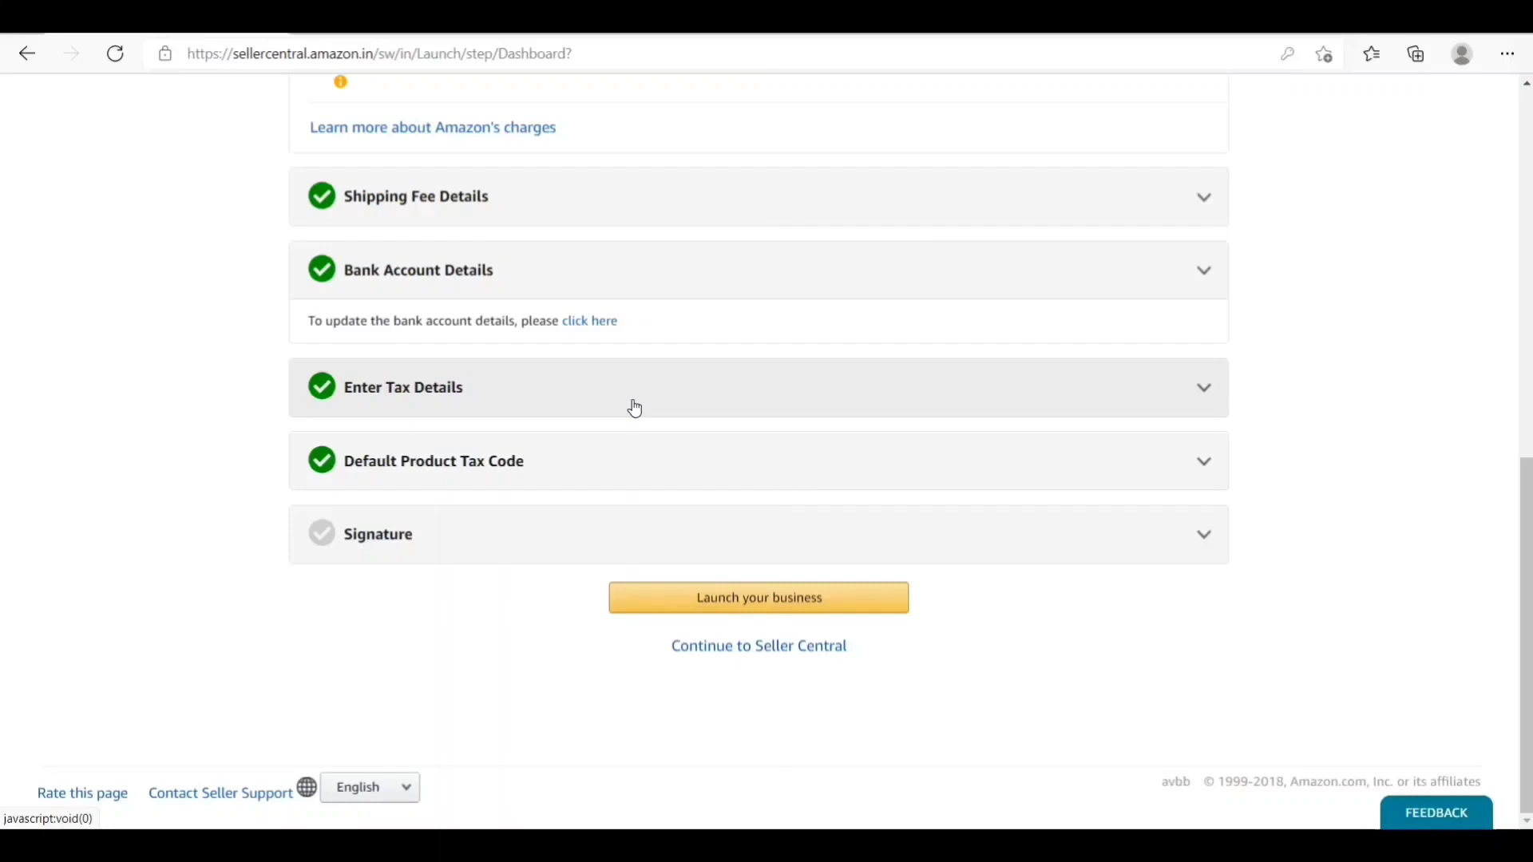
- Select A_GEN_EXEMPT (0%) as the default product tax code and leave the Tax Calculation Methodology agreement unticked
scroll(213, 573, "up", 2)
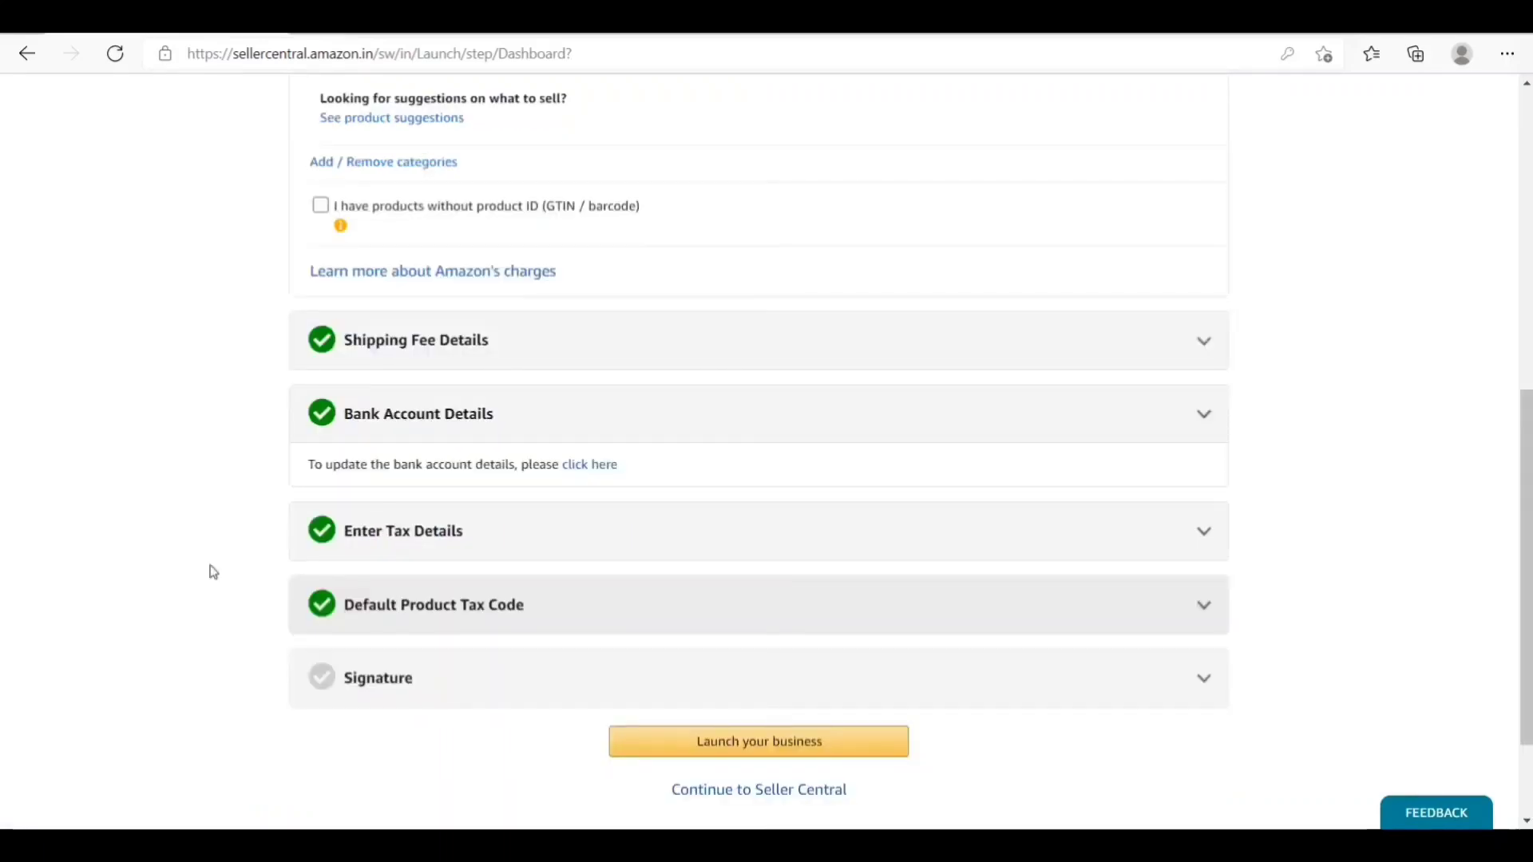
left_click(596, 610)
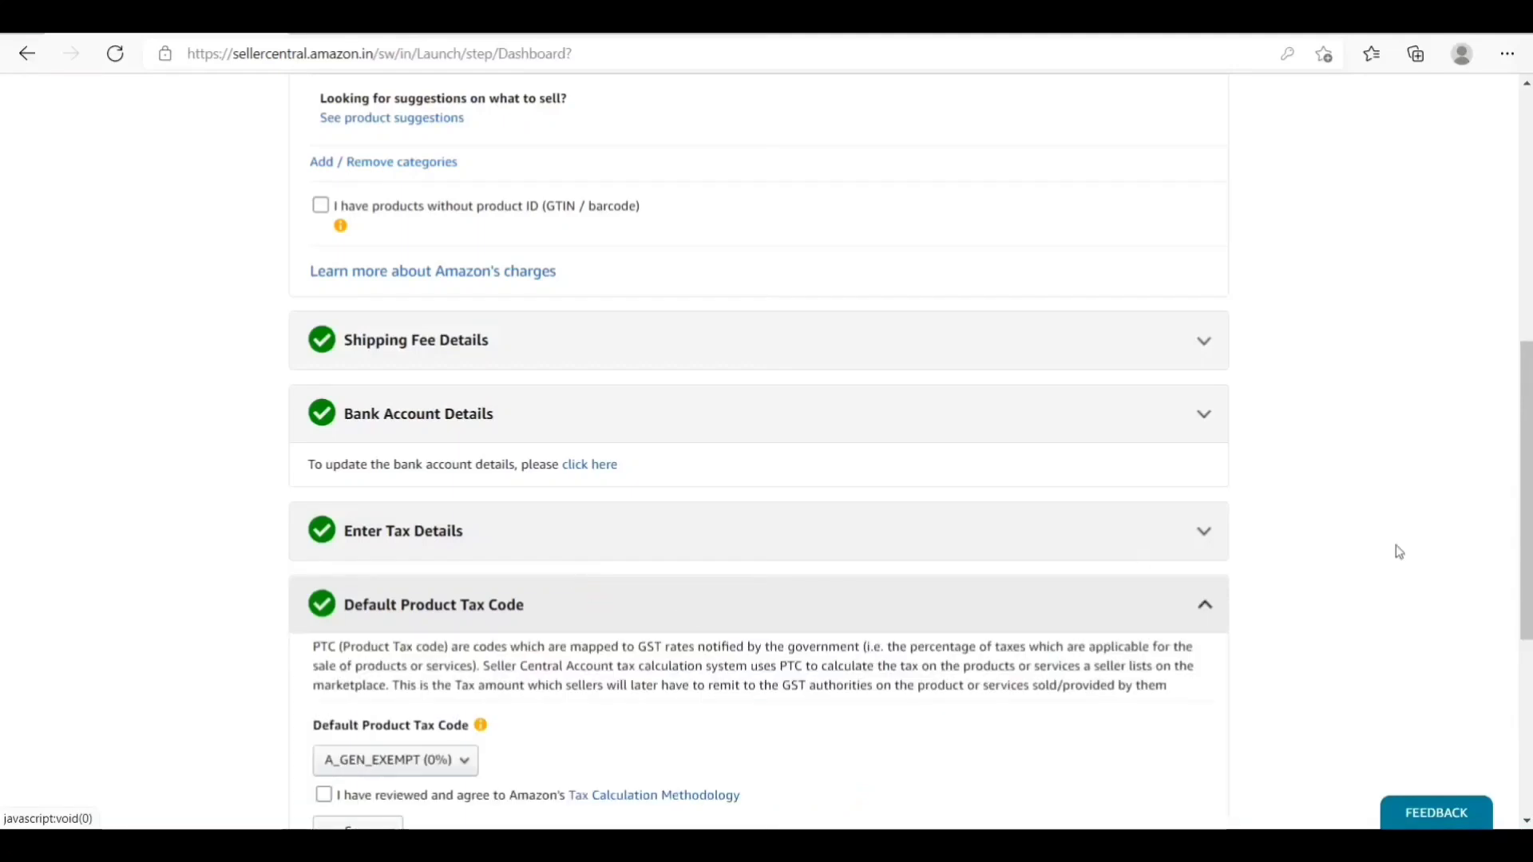
left_click_drag(1520, 522, 1530, 656)
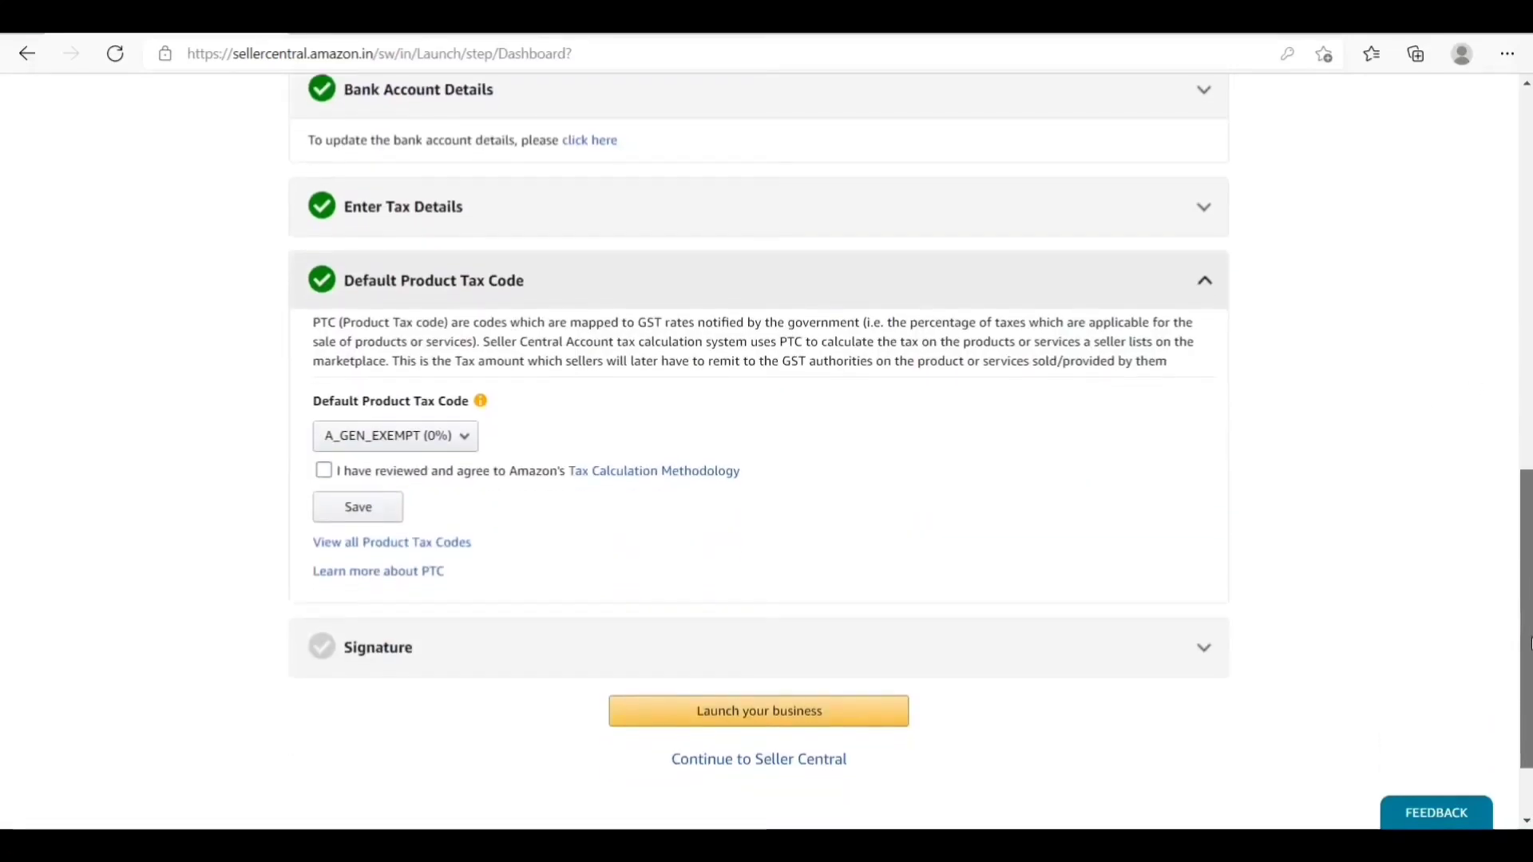
left_click(465, 437)
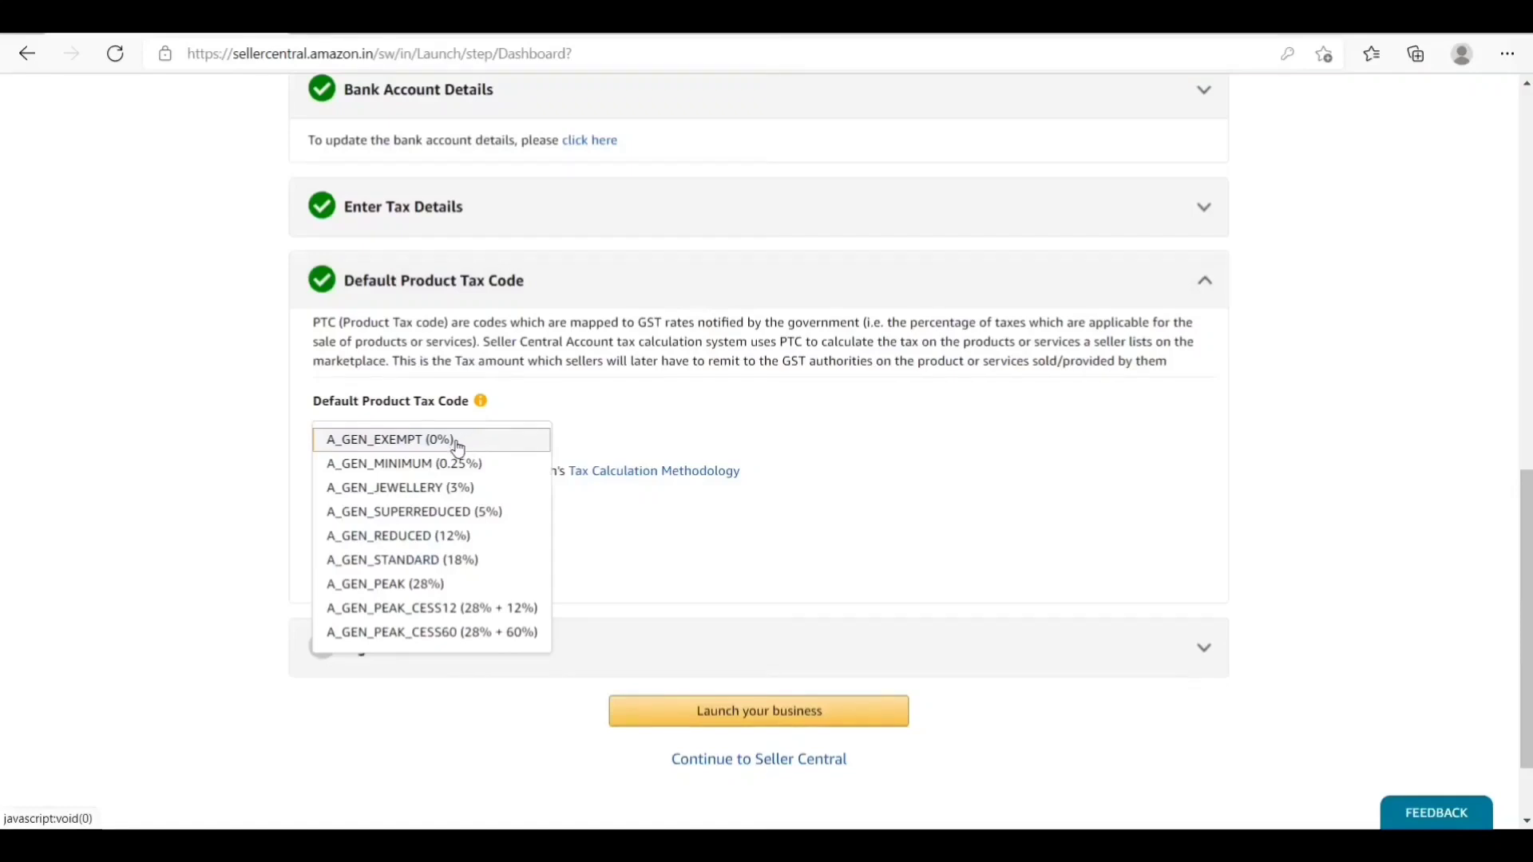
left_click(458, 448)
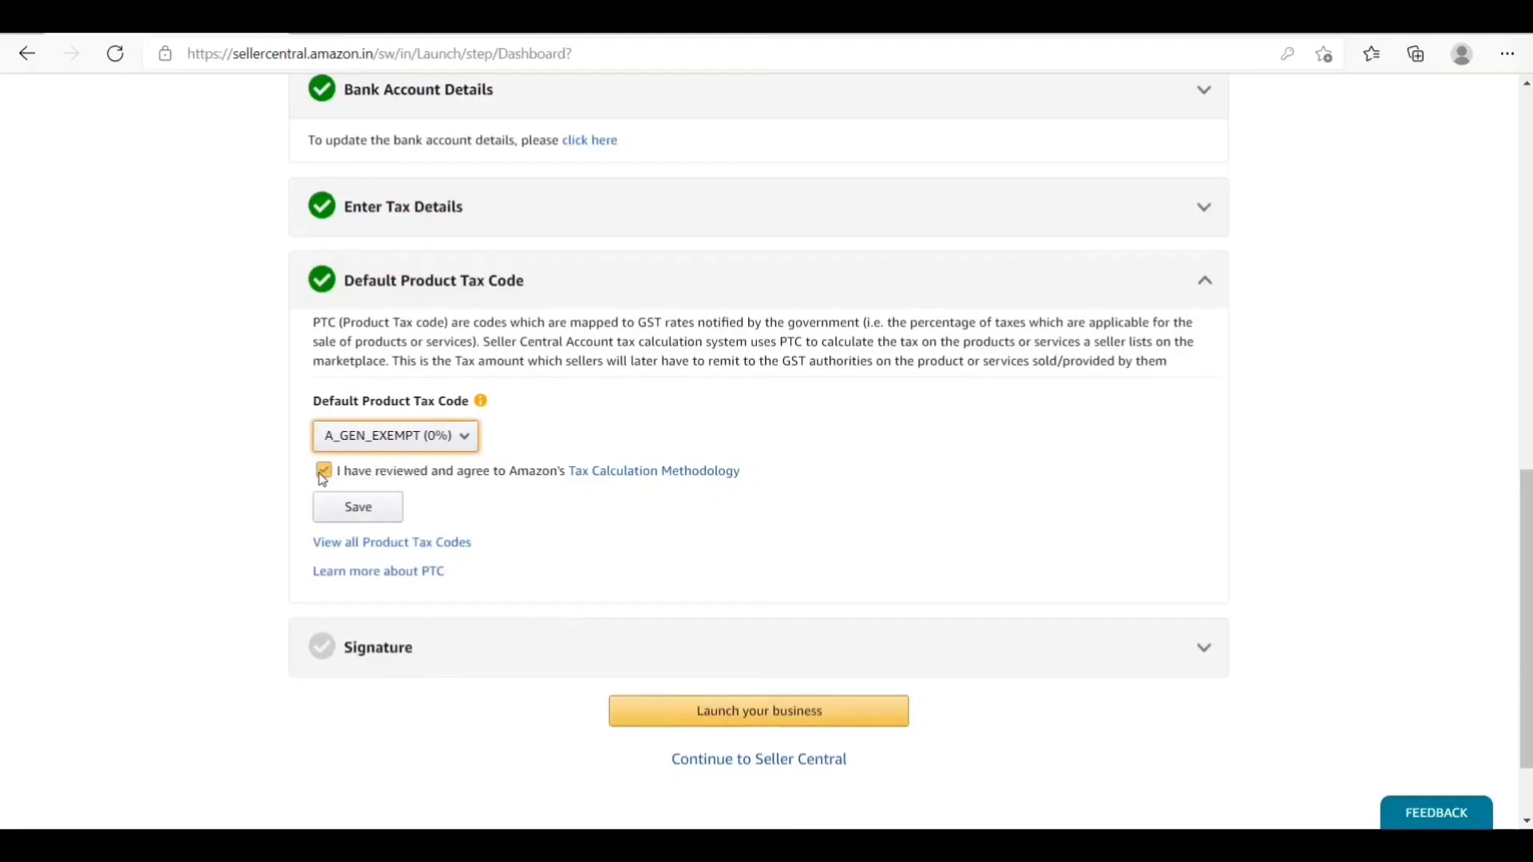
left_click(323, 473)
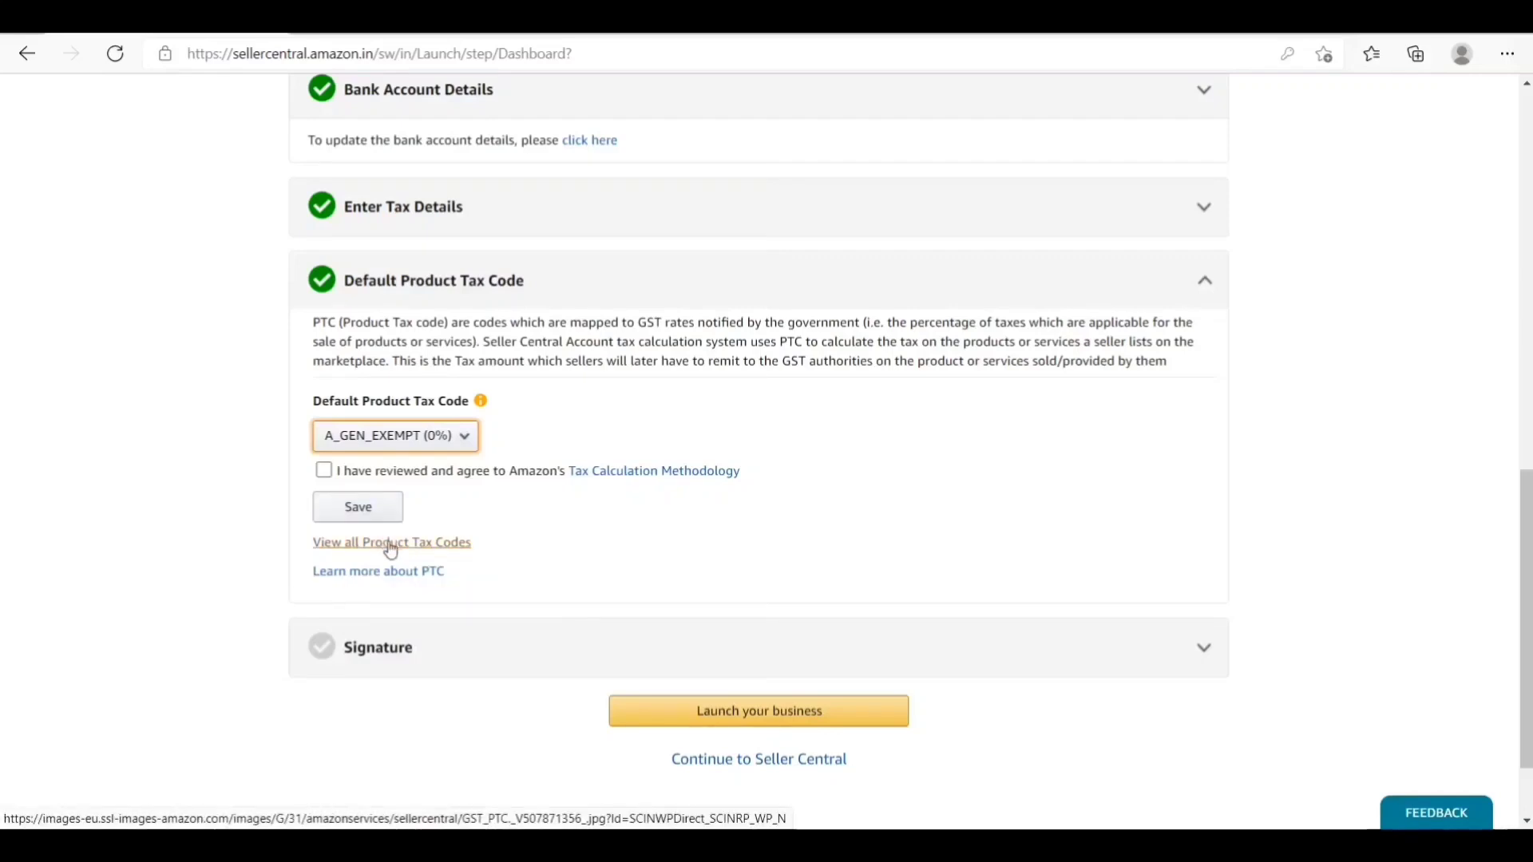
- Draw a signature on the screen in the Signature section for customer invoices and confirm it
left_click(998, 667)
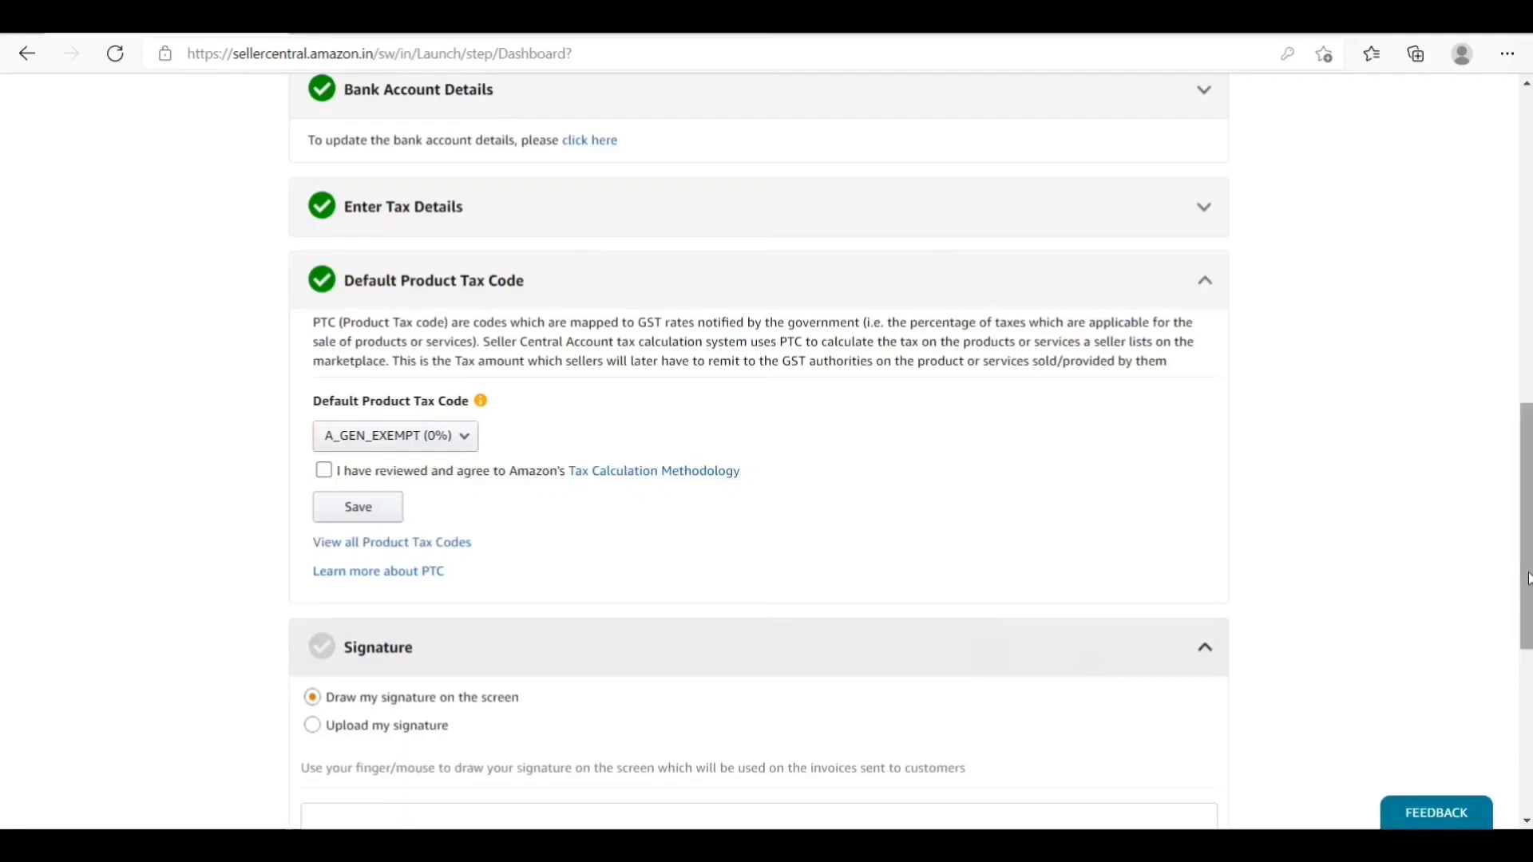
scroll(1529, 638, "down", 2)
scroll(1529, 639, "down", 1)
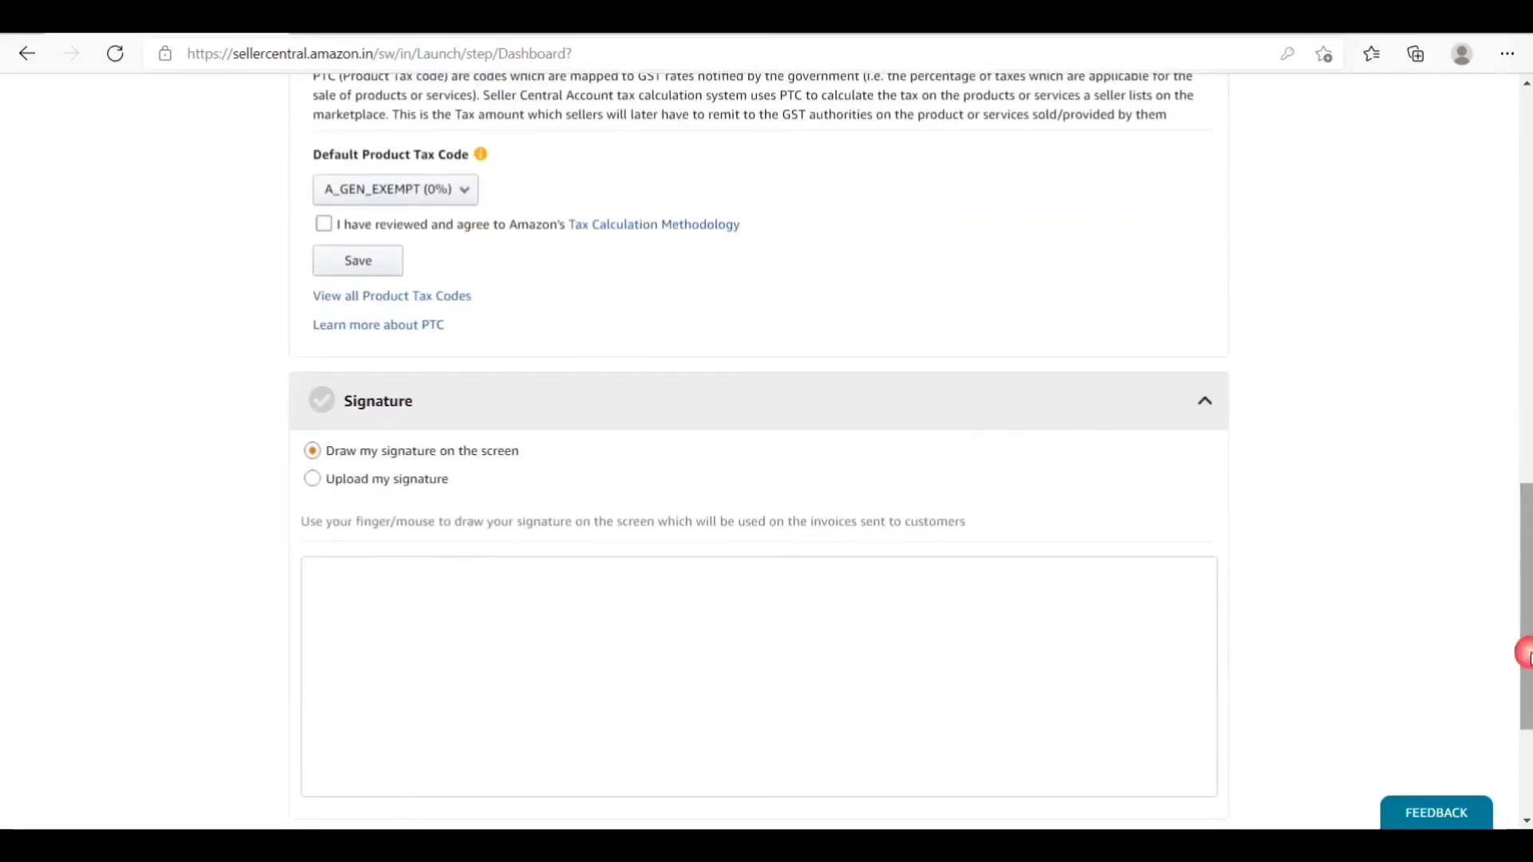
left_click(647, 607)
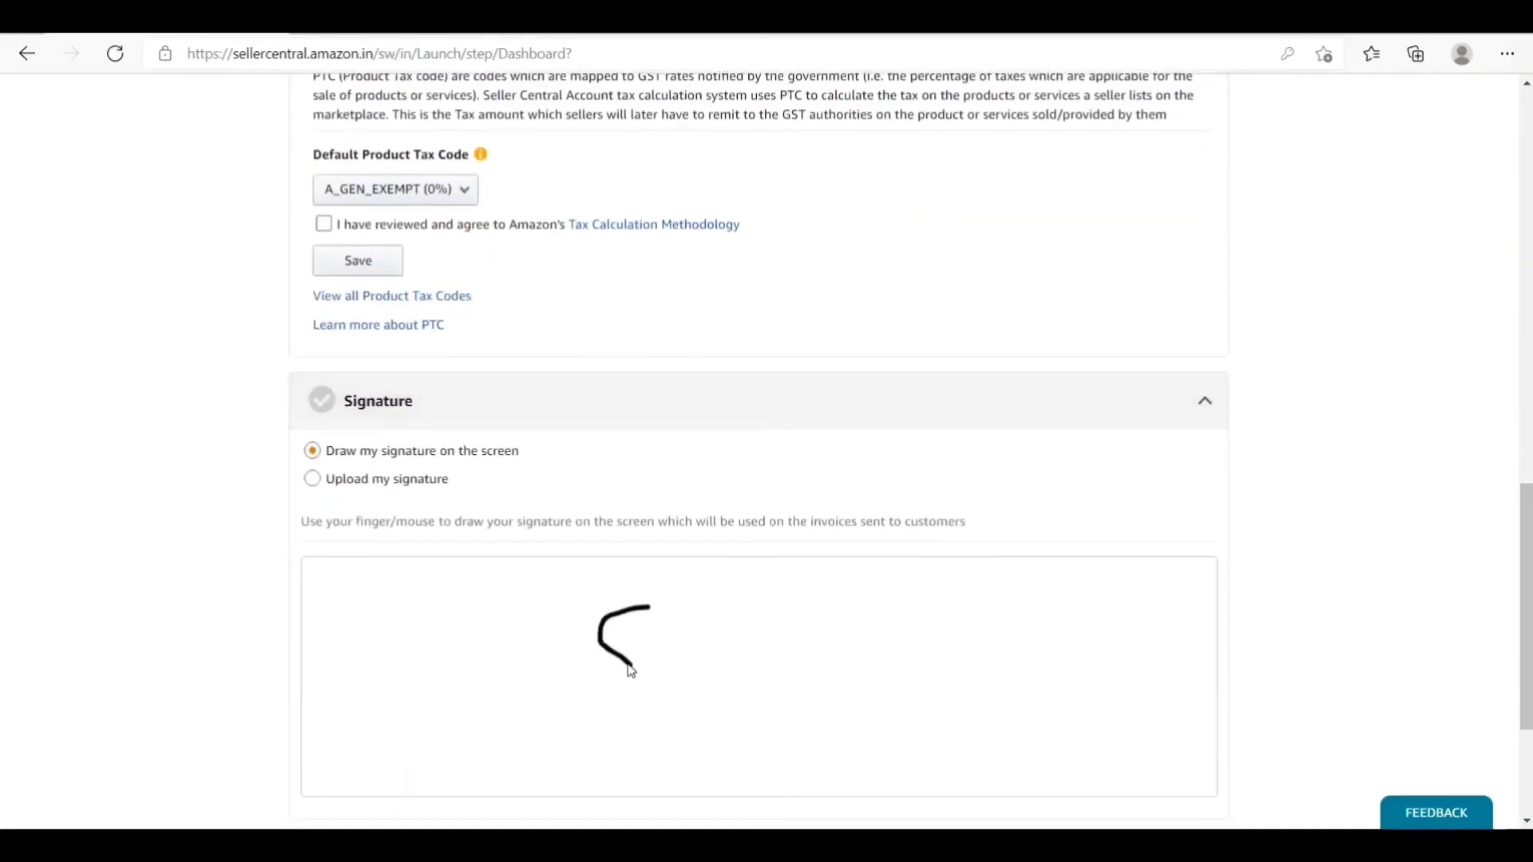
left_click_drag(631, 671, 624, 692)
mouse_move(653, 620)
left_mouse_down()
mouse_move(639, 628)
mouse_move(719, 611)
mouse_move(705, 653)
left_mouse_up()
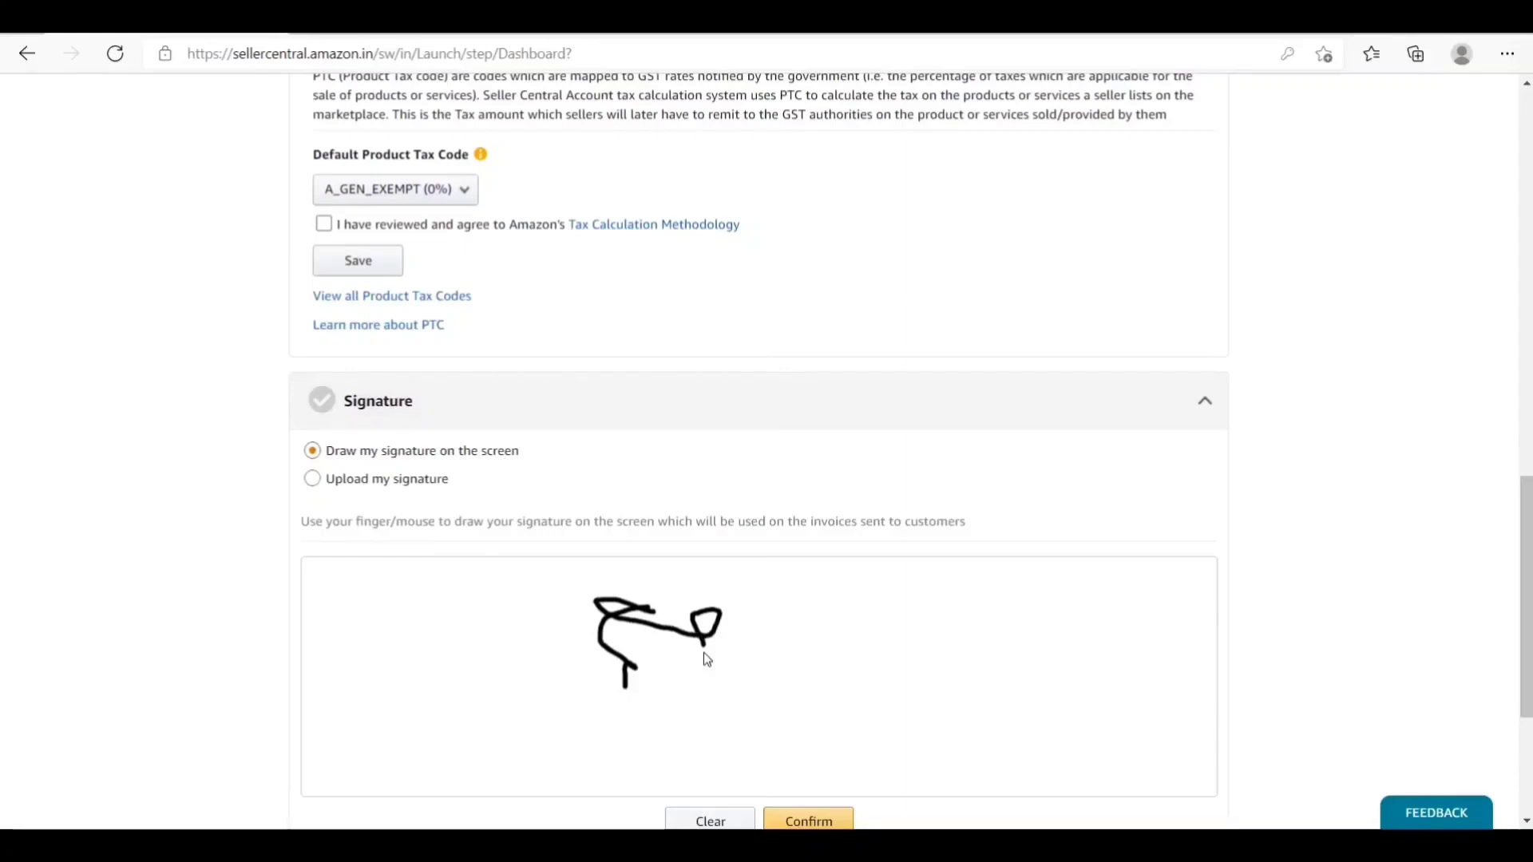
left_click(801, 822)
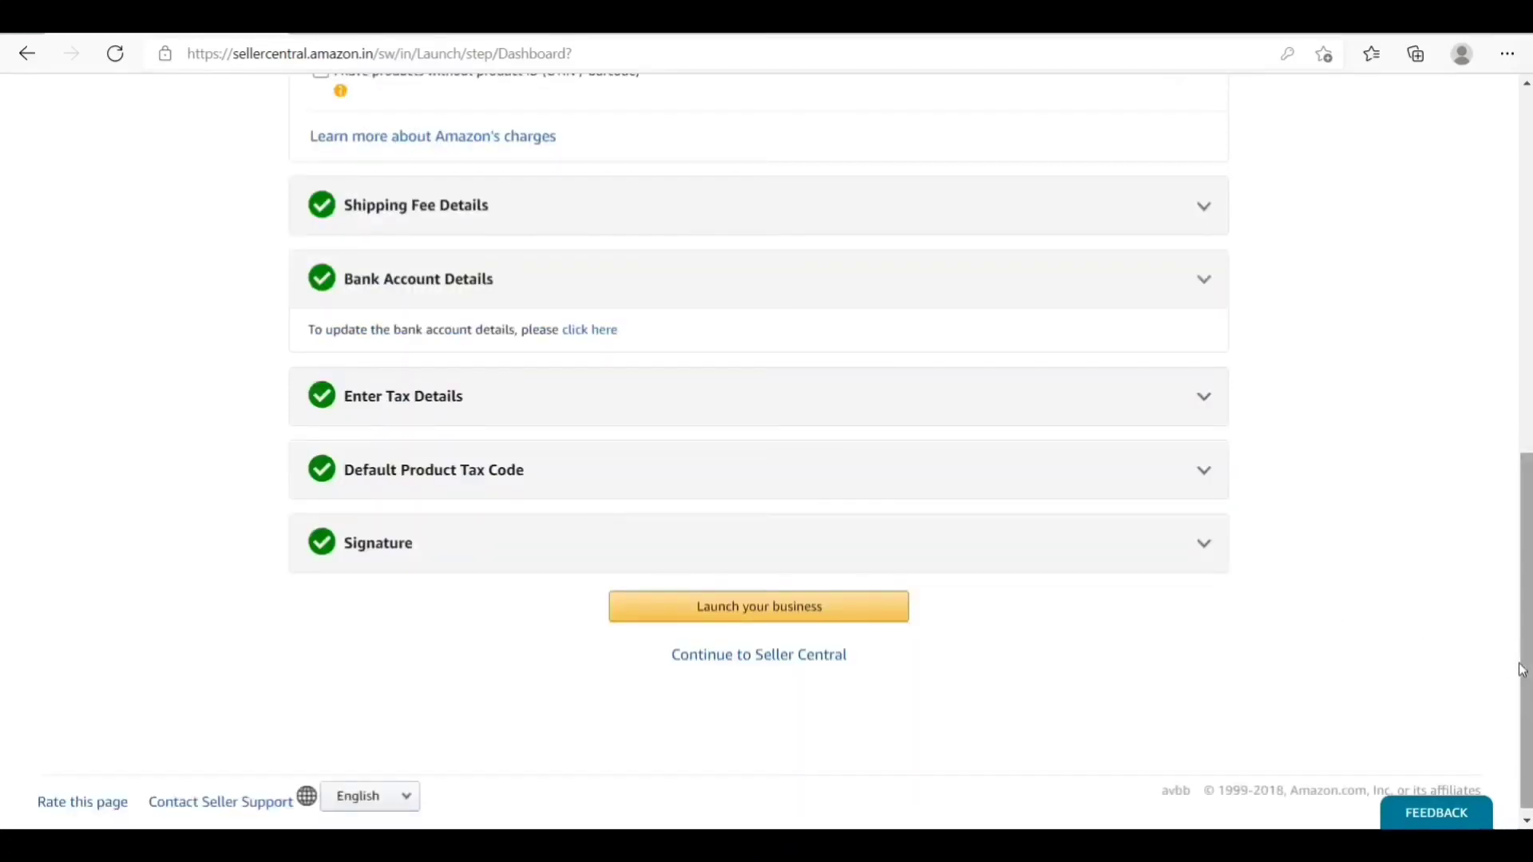
left_click_drag(1524, 673, 1482, 219)
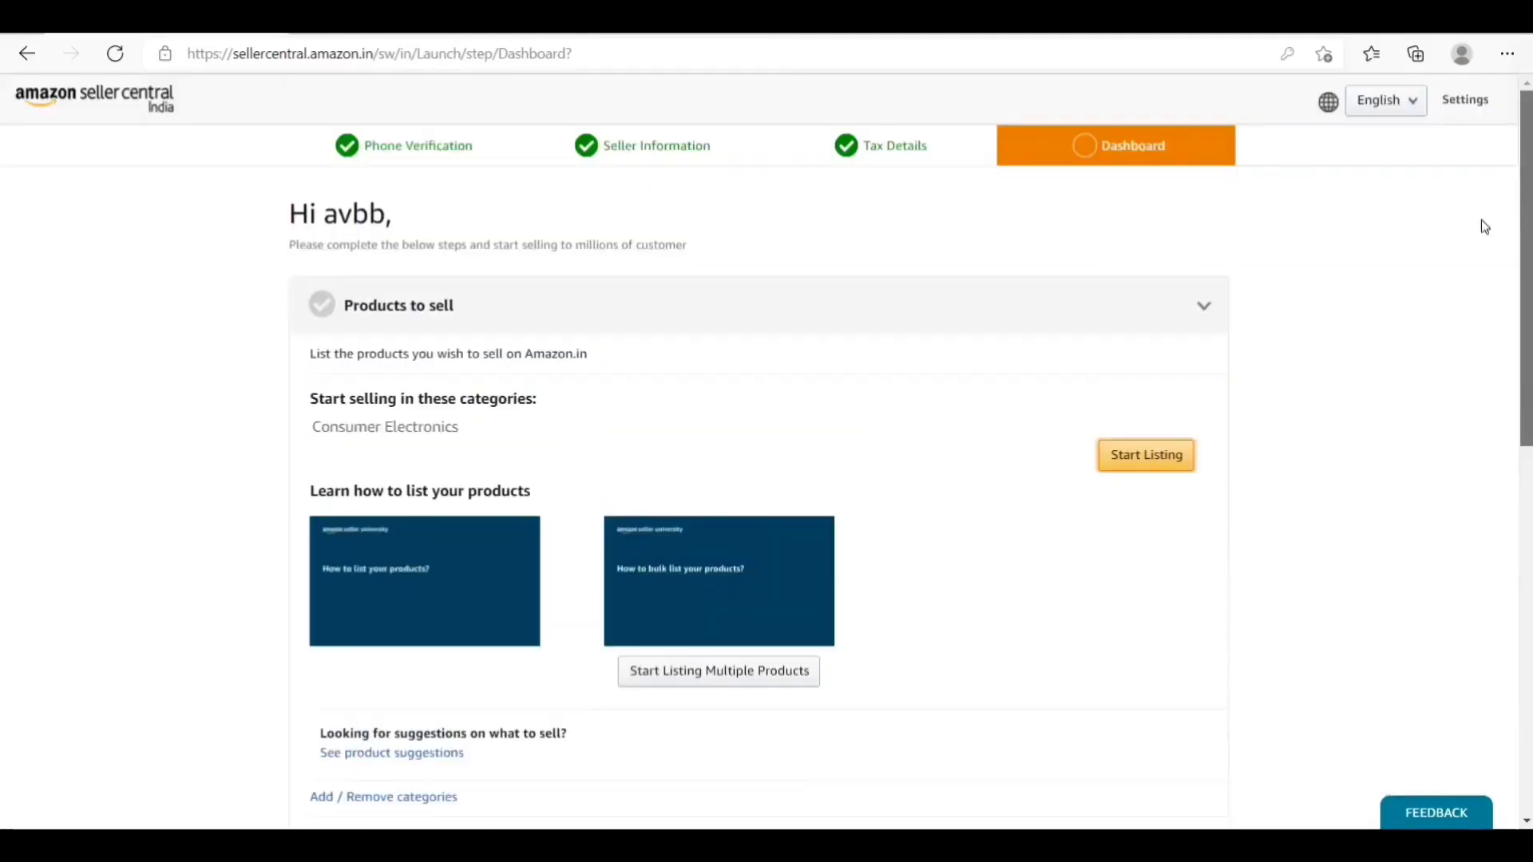